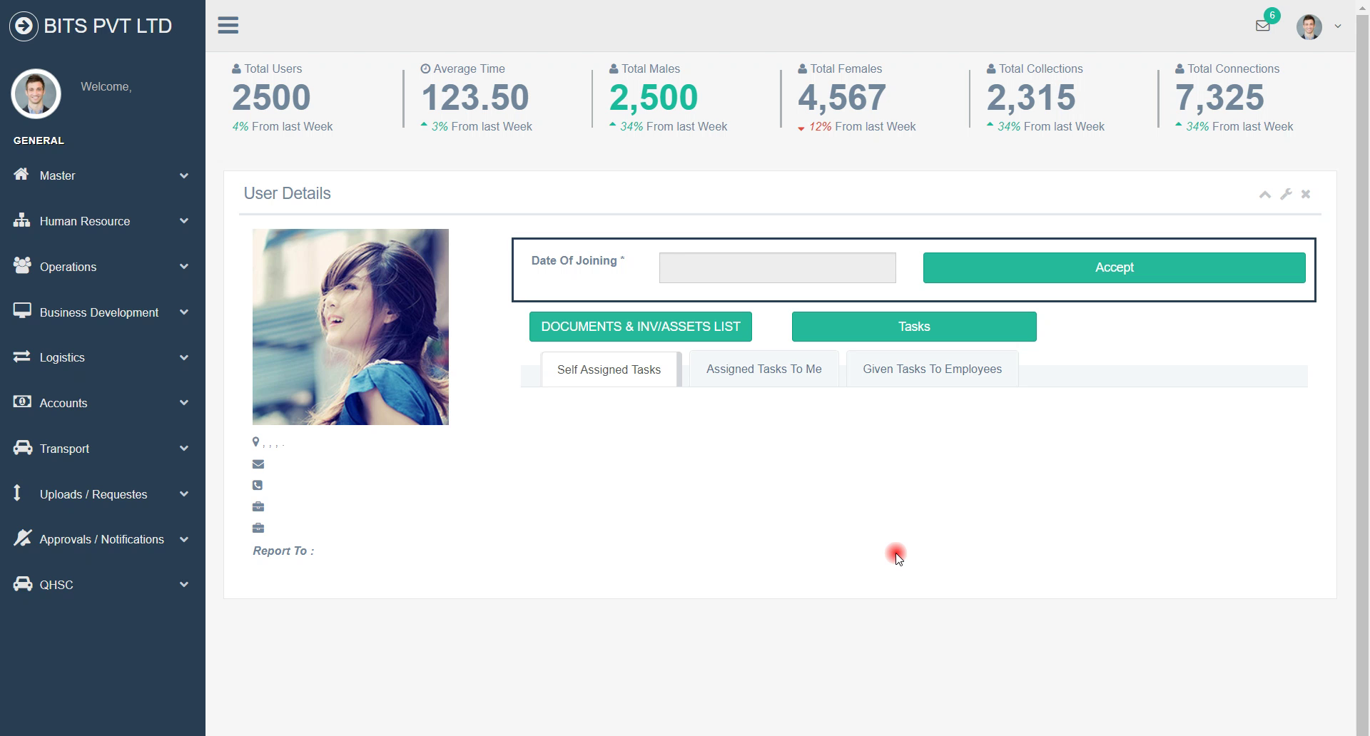
Step: Open the Add Suppliers form in the Logistics section and look over its supplier fields and the start of the assets list
{"action": "left_click", "coordinate": [104, 362]}
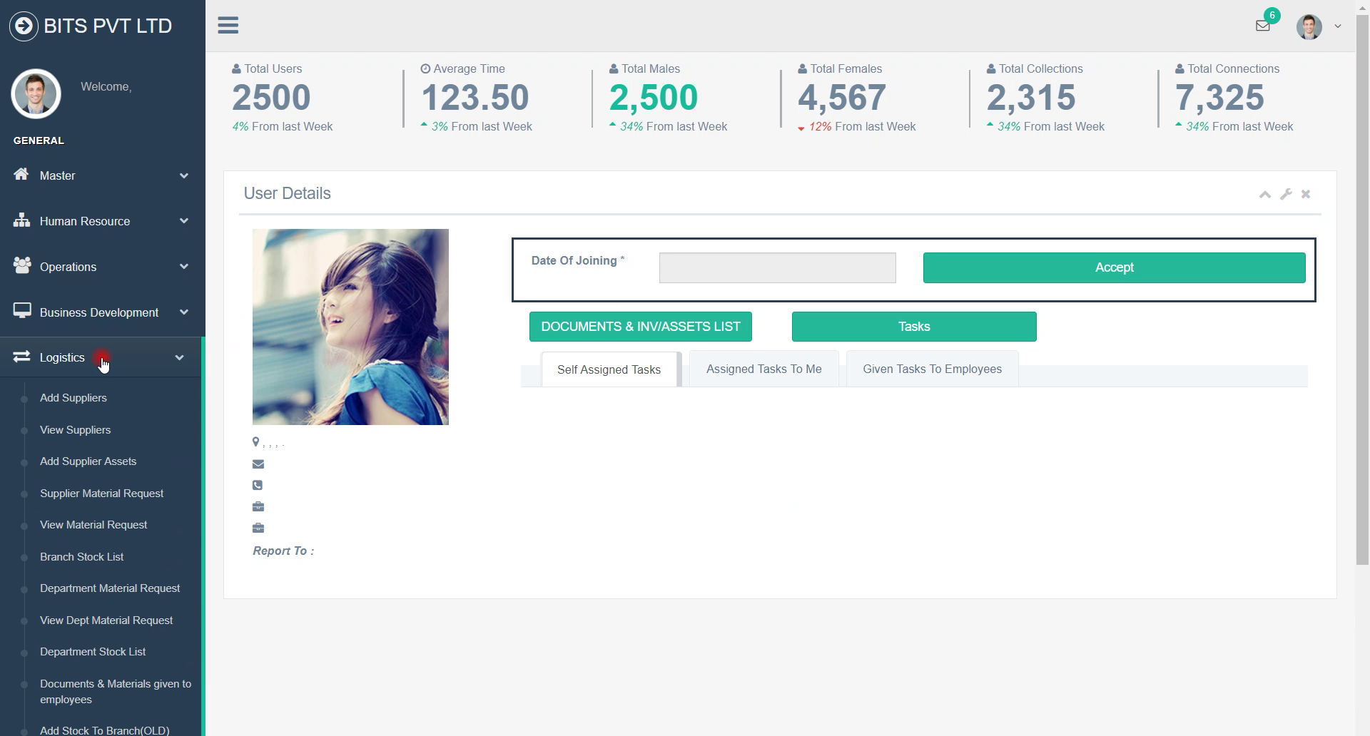
{"action": "scroll", "coordinate": [161, 333], "scroll_direction": "down", "scroll_amount": 2}
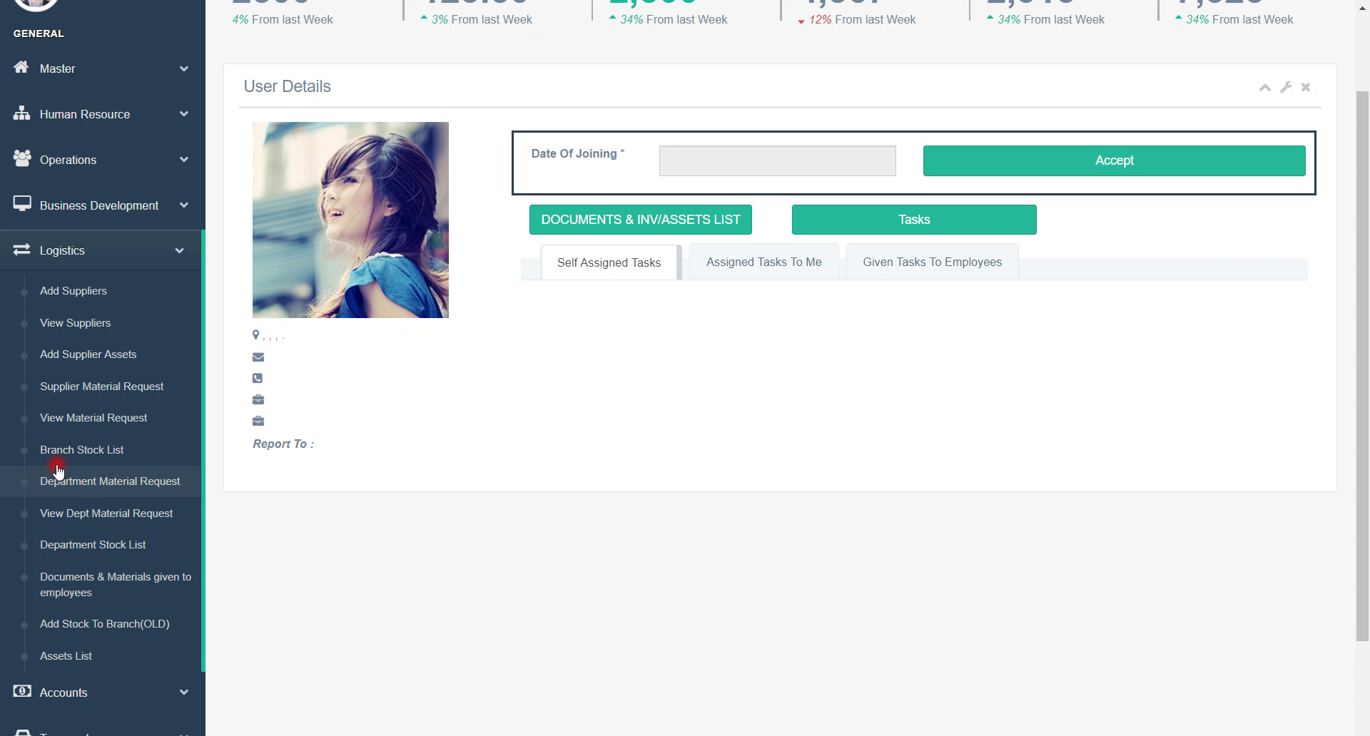
{"action": "left_click", "coordinate": [112, 286]}
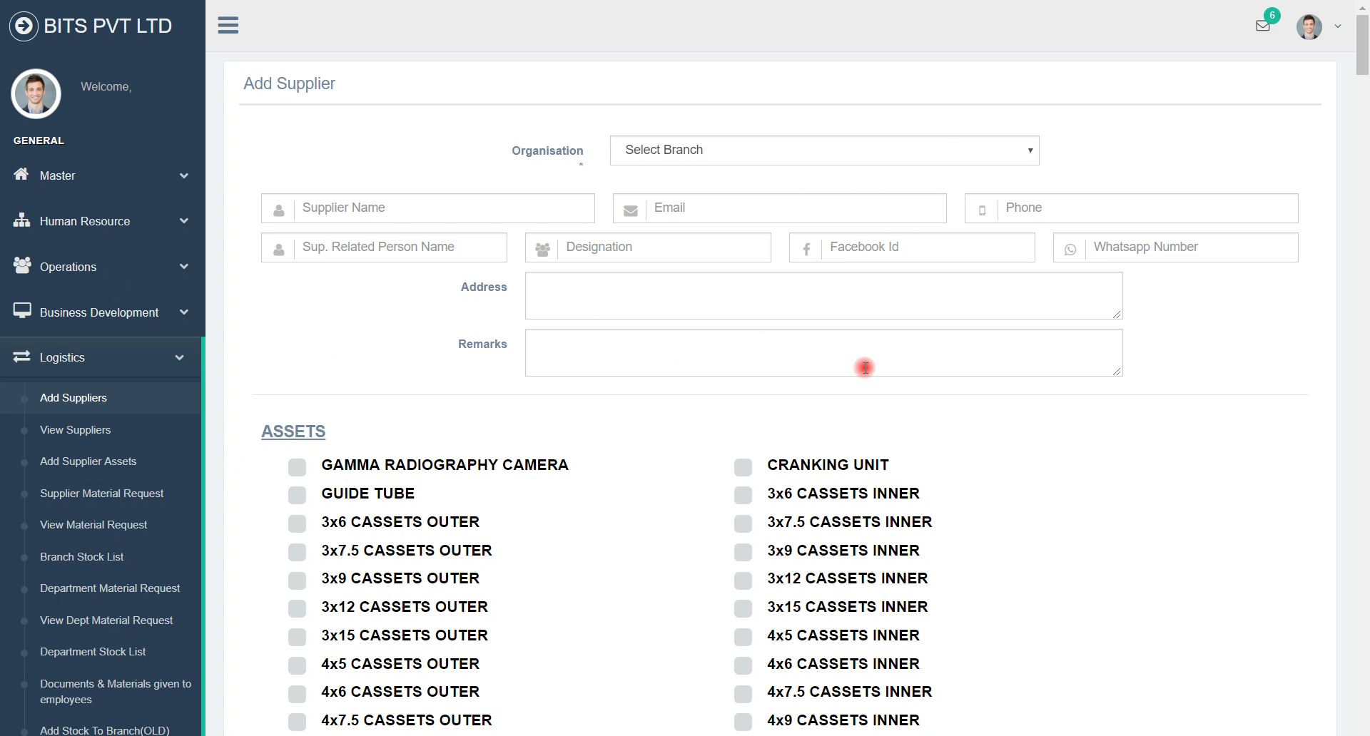
{"action": "left_click_drag", "start_coordinate": [1364, 43], "coordinate": [1365, 67]}
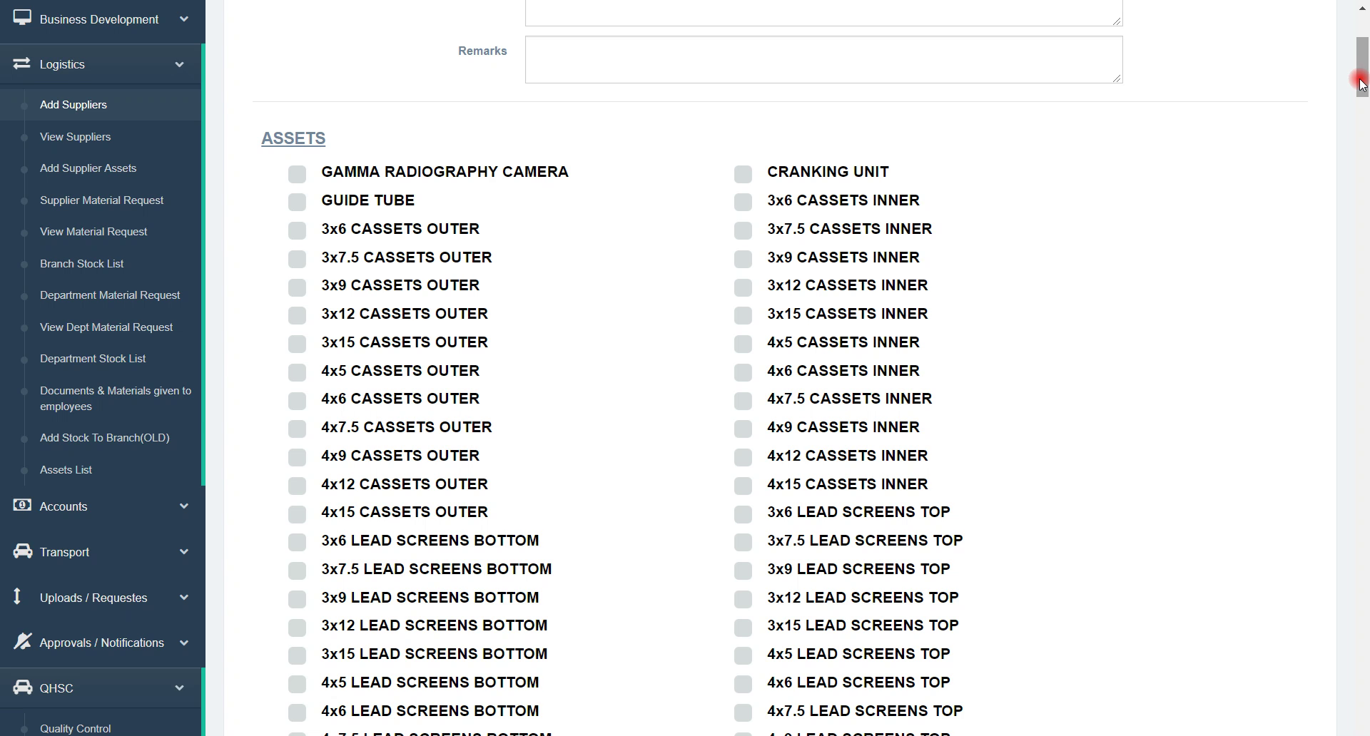
{"action": "left_click_drag", "start_coordinate": [1361, 85], "coordinate": [1361, 65]}
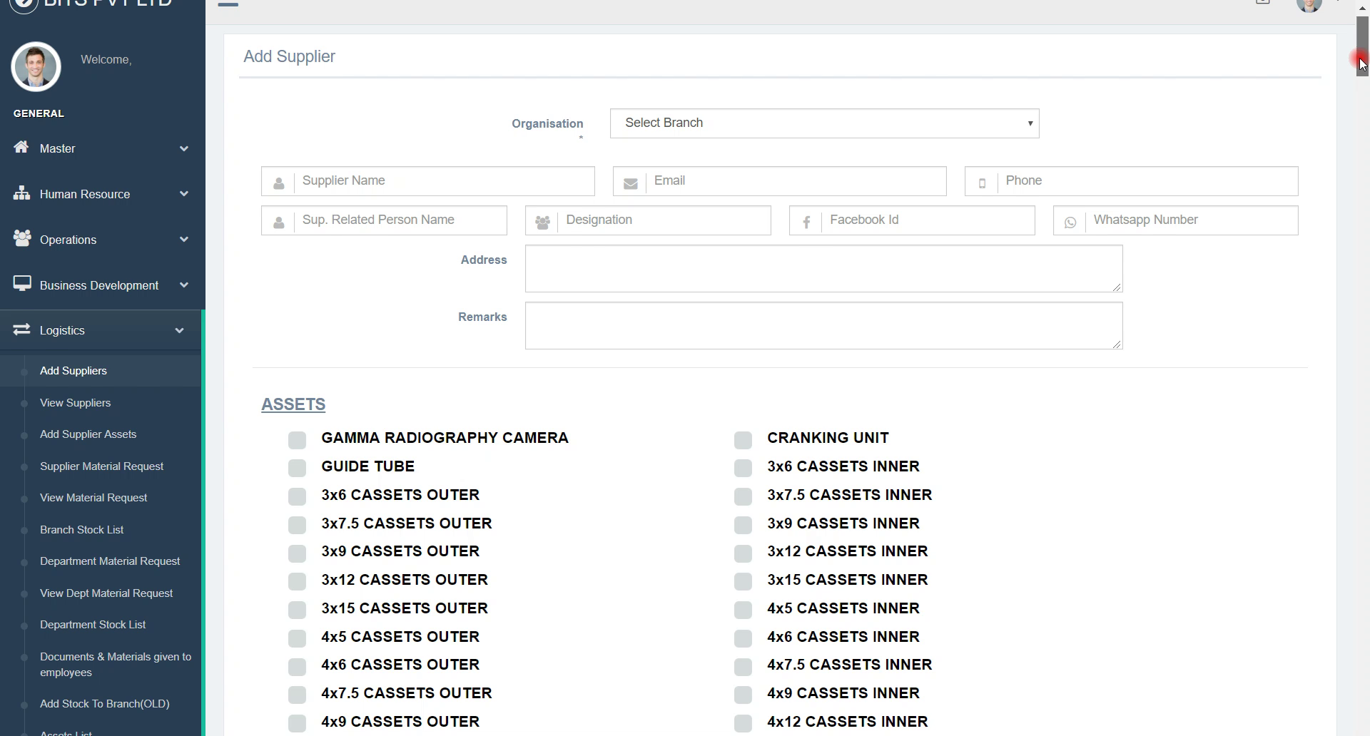
{"action": "scroll", "coordinate": [1360, 64], "scroll_direction": "up", "scroll_amount": 1}
Step: Set the new supplier's organisation to NDTCTC ( HEAD OFFICE)
{"action": "left_click", "coordinate": [781, 157]}
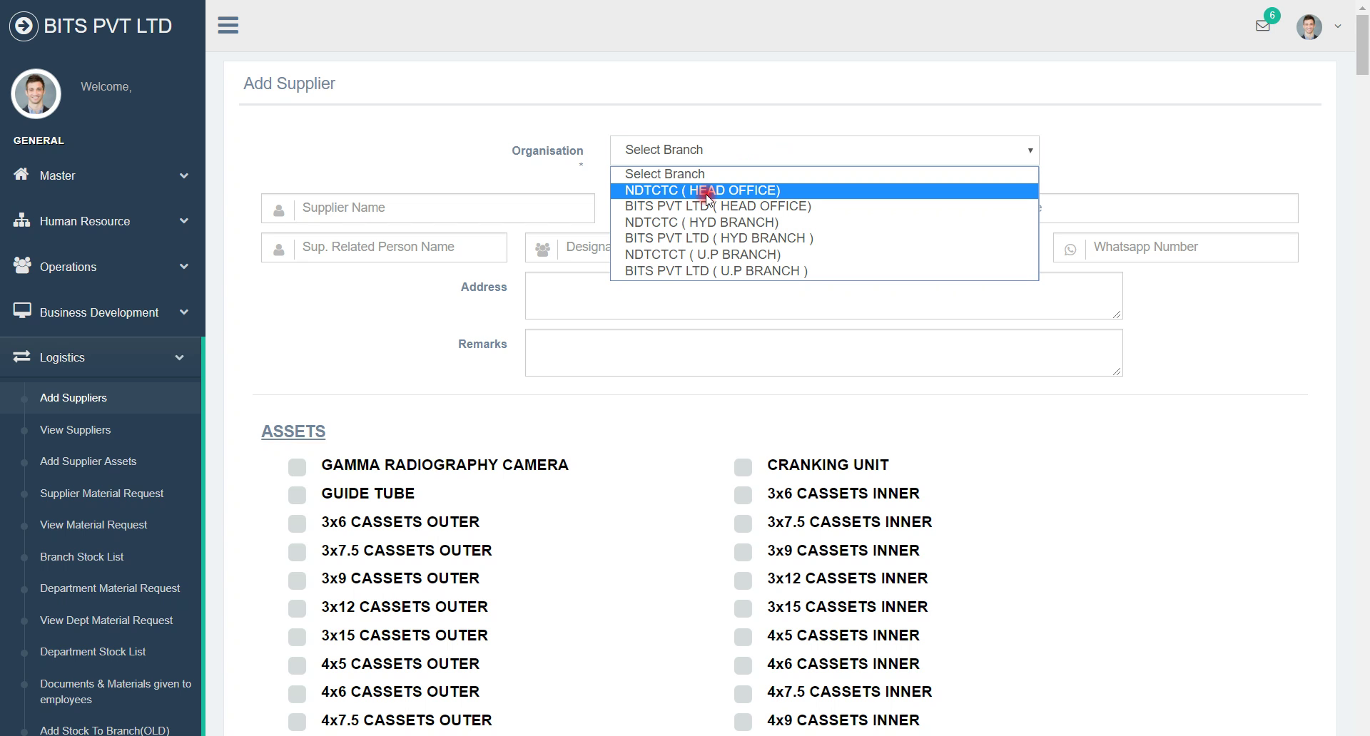
{"action": "left_click", "coordinate": [634, 191]}
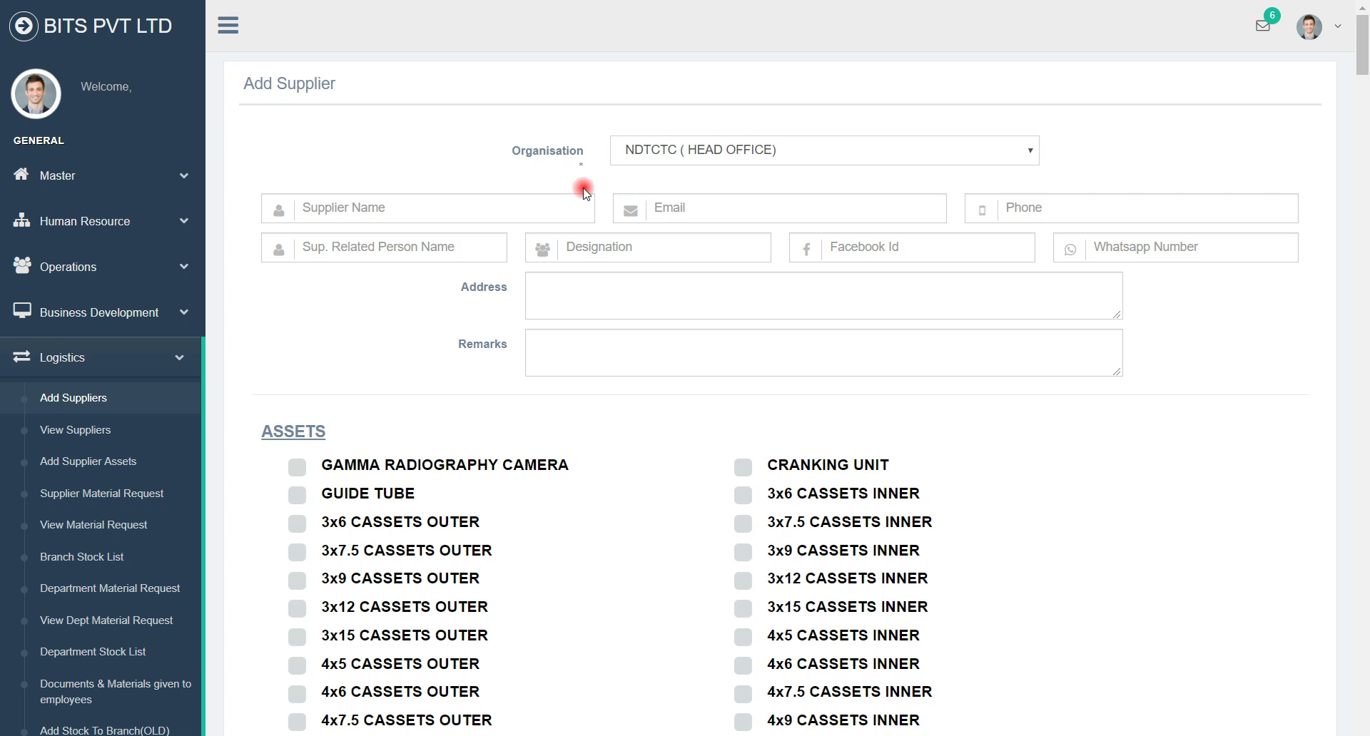
{"action": "left_click", "coordinate": [721, 143]}
{"action": "left_click", "coordinate": [719, 143]}
Step: Go through the supplier's contact, address and remarks fields and enter "cyz" as the supplier name
{"action": "left_click", "coordinate": [428, 207]}
{"action": "left_click", "coordinate": [447, 247]}
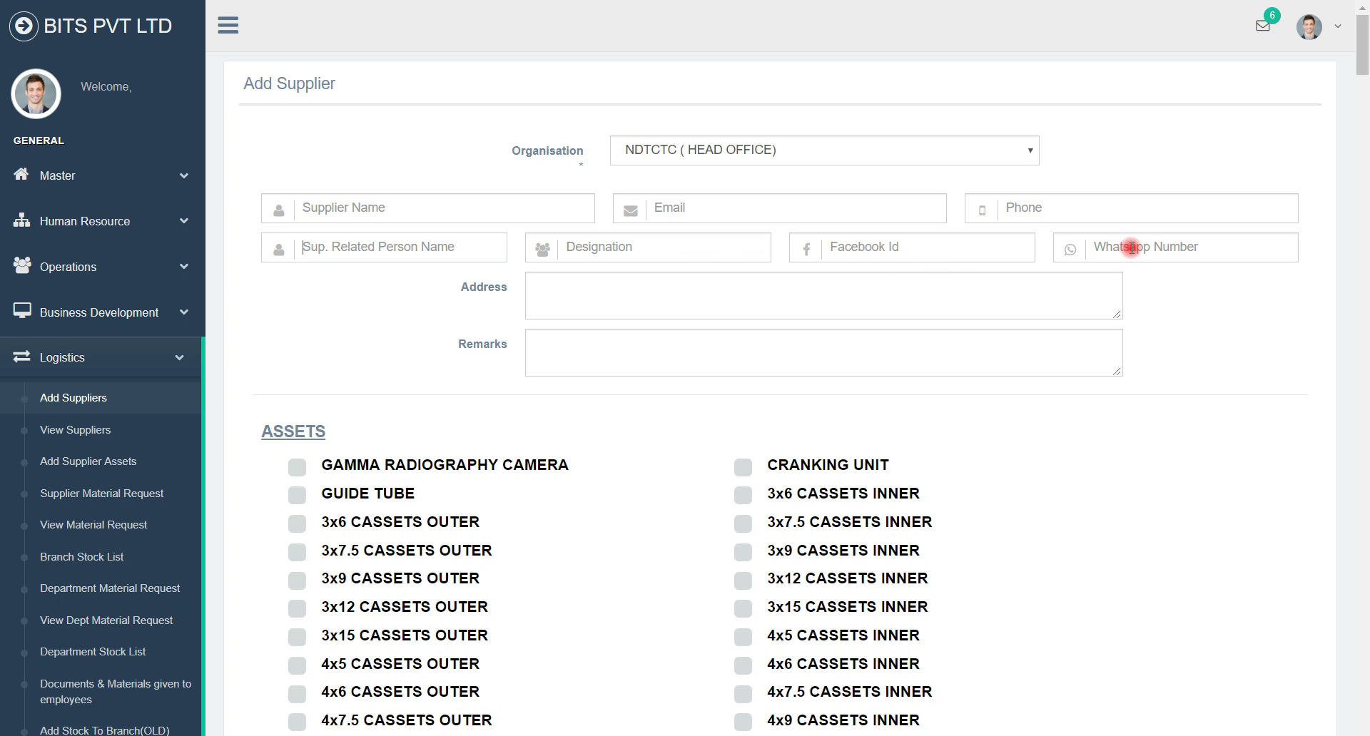
{"action": "left_click", "coordinate": [820, 314]}
{"action": "left_click", "coordinate": [735, 358]}
{"action": "mouse_move", "coordinate": [1363, 55]}
{"action": "left_mouse_down"}
{"action": "mouse_move", "coordinate": [1364, 90]}
{"action": "mouse_move", "coordinate": [1364, 65]}
{"action": "left_mouse_up"}
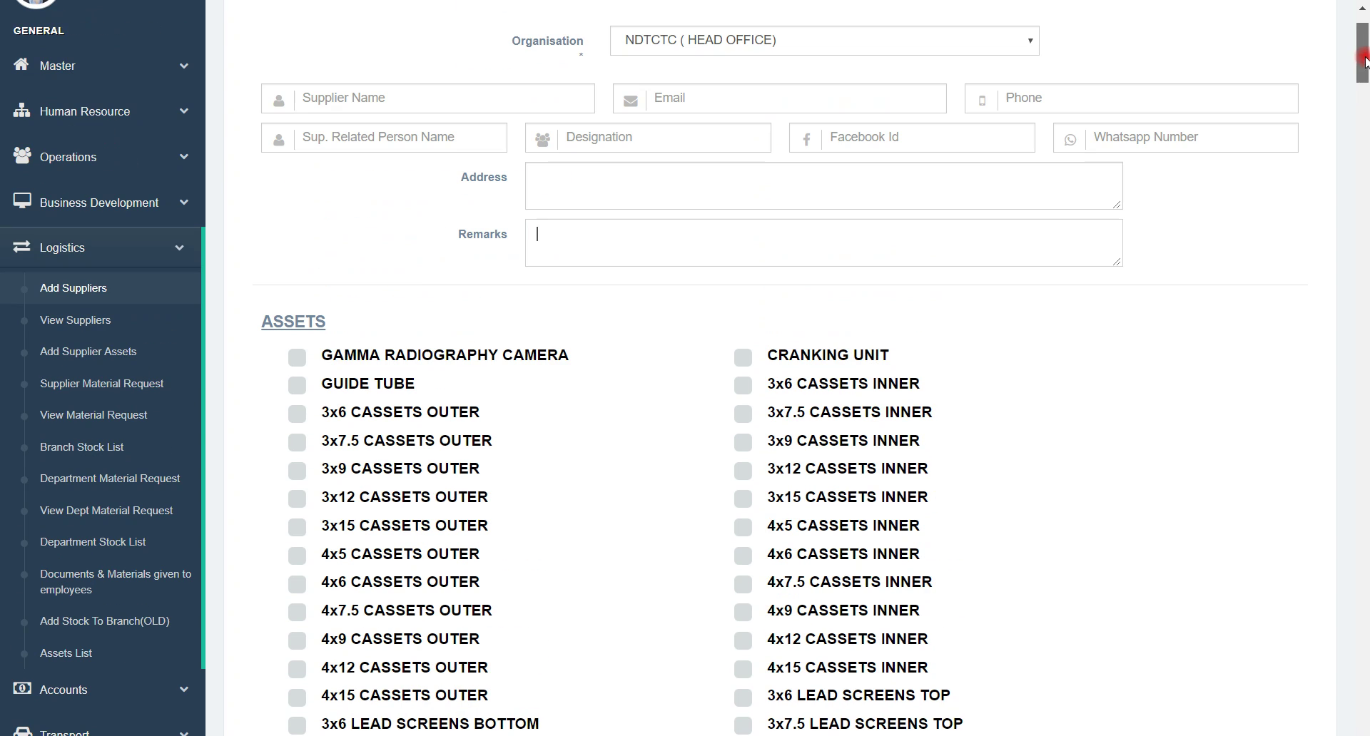
{"action": "left_click", "coordinate": [493, 96]}
{"action": "type", "text": "cyz"}
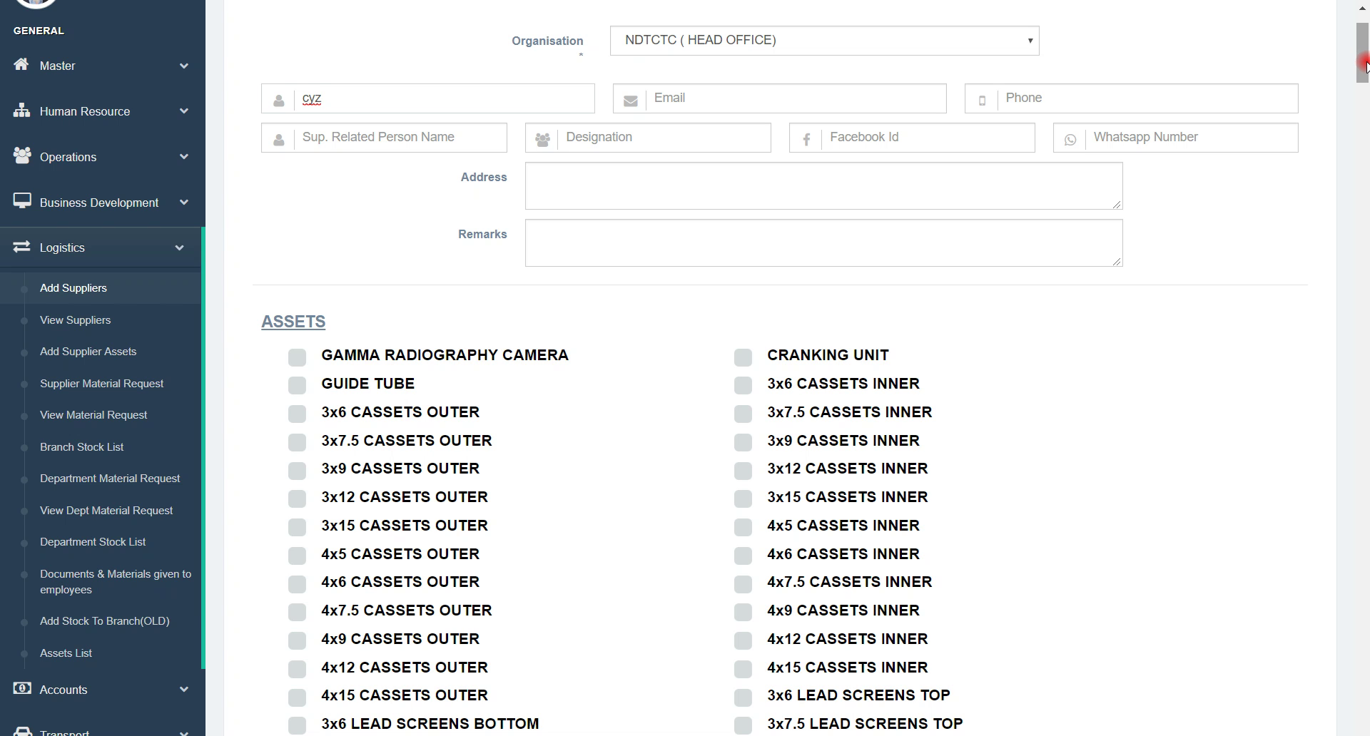
Step: Select the assets GAMMA RADIOGRAPHY CAMERA, CRANKING UNIT, 3x6 CASSETS INNER and 3x7.5 CASSETS INNER for the supplier
{"action": "left_click", "coordinate": [309, 357]}
{"action": "left_click", "coordinate": [742, 361]}
{"action": "left_click", "coordinate": [743, 385]}
{"action": "left_click", "coordinate": [743, 413]}
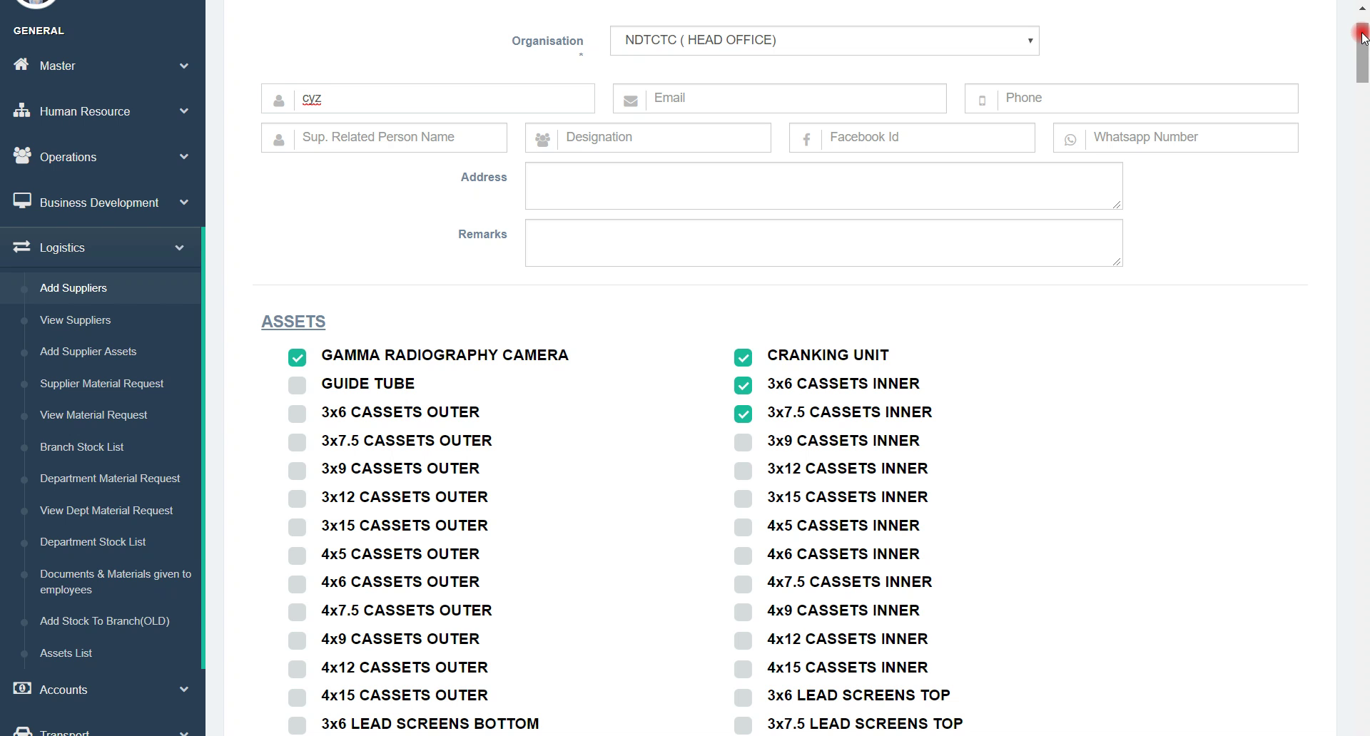
Step: Examine the remaining assets and the supplier inventory items with their amounts down to the end of the form
{"action": "left_click_drag", "start_coordinate": [1362, 36], "coordinate": [1363, 311]}
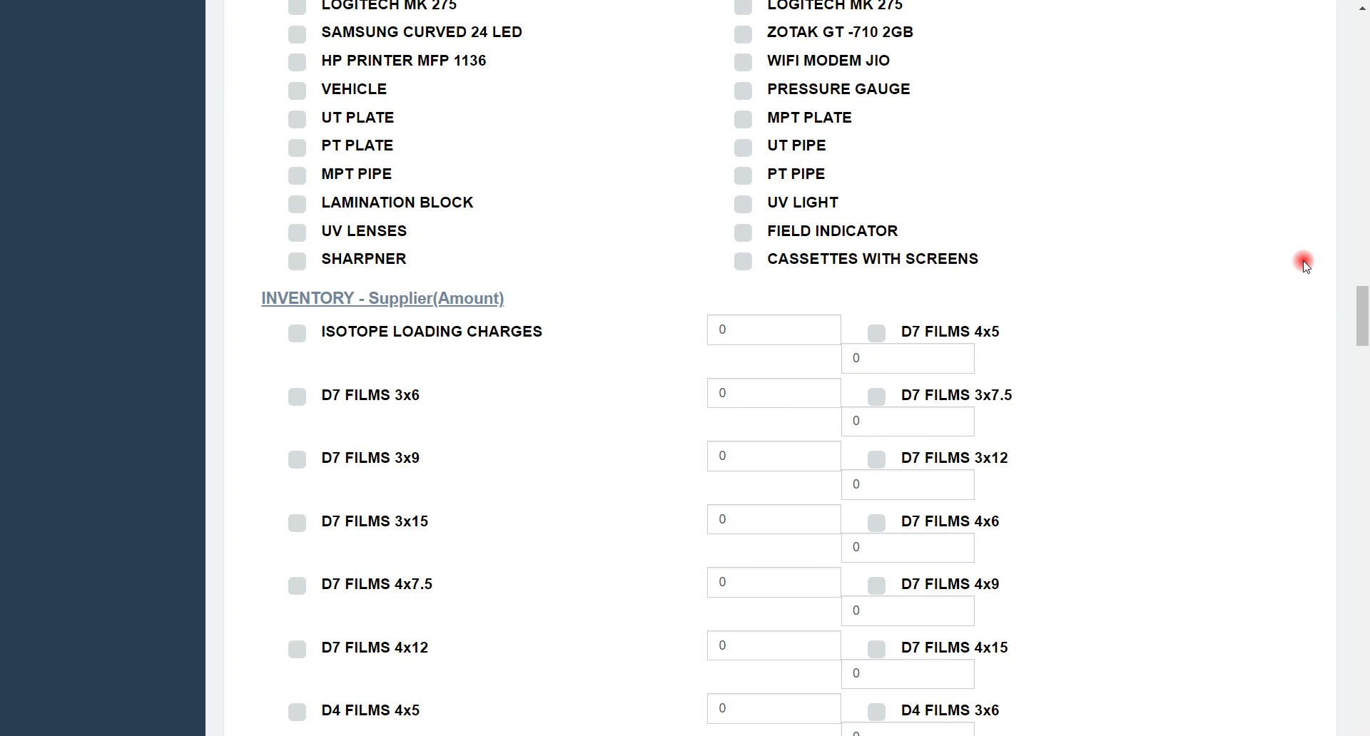
{"action": "left_click_drag", "start_coordinate": [1361, 314], "coordinate": [1364, 723]}
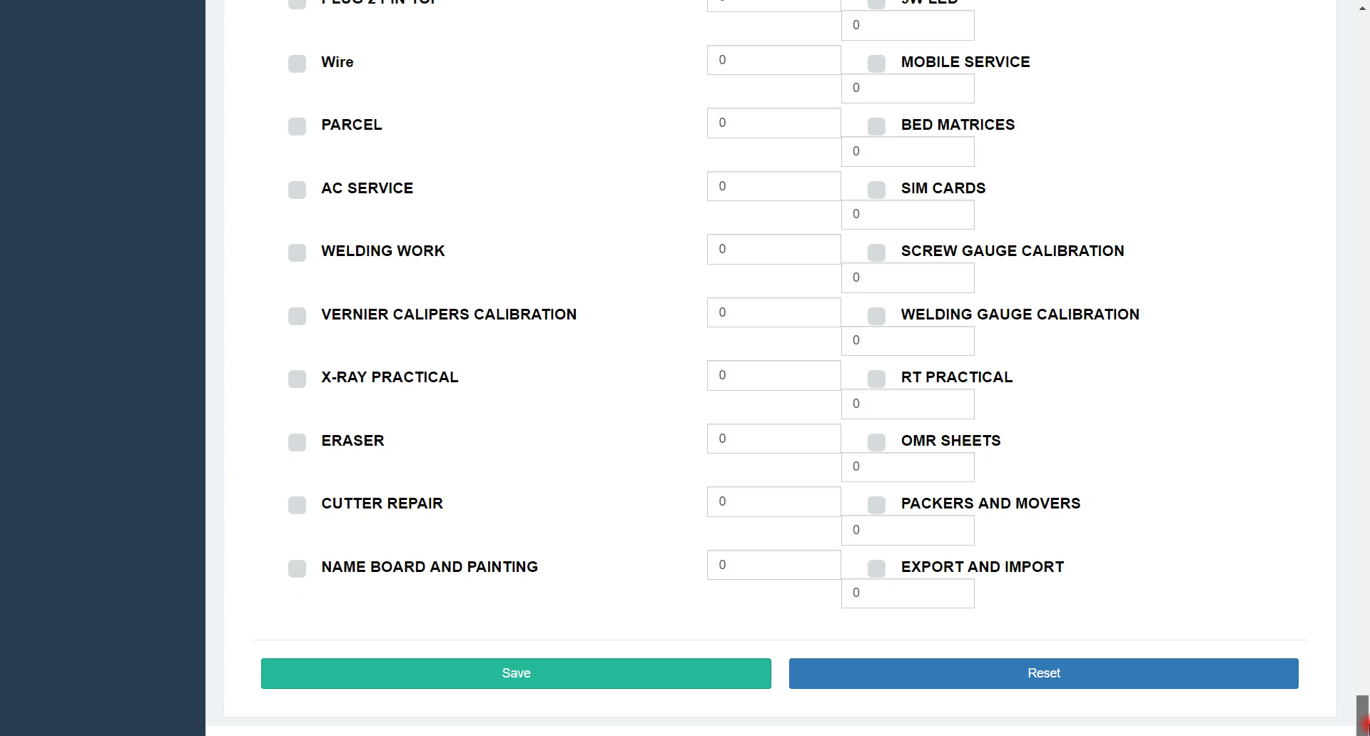
{"action": "mouse_move", "coordinate": [1363, 724]}
{"action": "left_mouse_down"}
{"action": "mouse_move", "coordinate": [1364, 21]}
{"action": "mouse_move", "coordinate": [1365, 732]}
{"action": "left_mouse_up"}
{"action": "left_click", "coordinate": [1363, 370]}
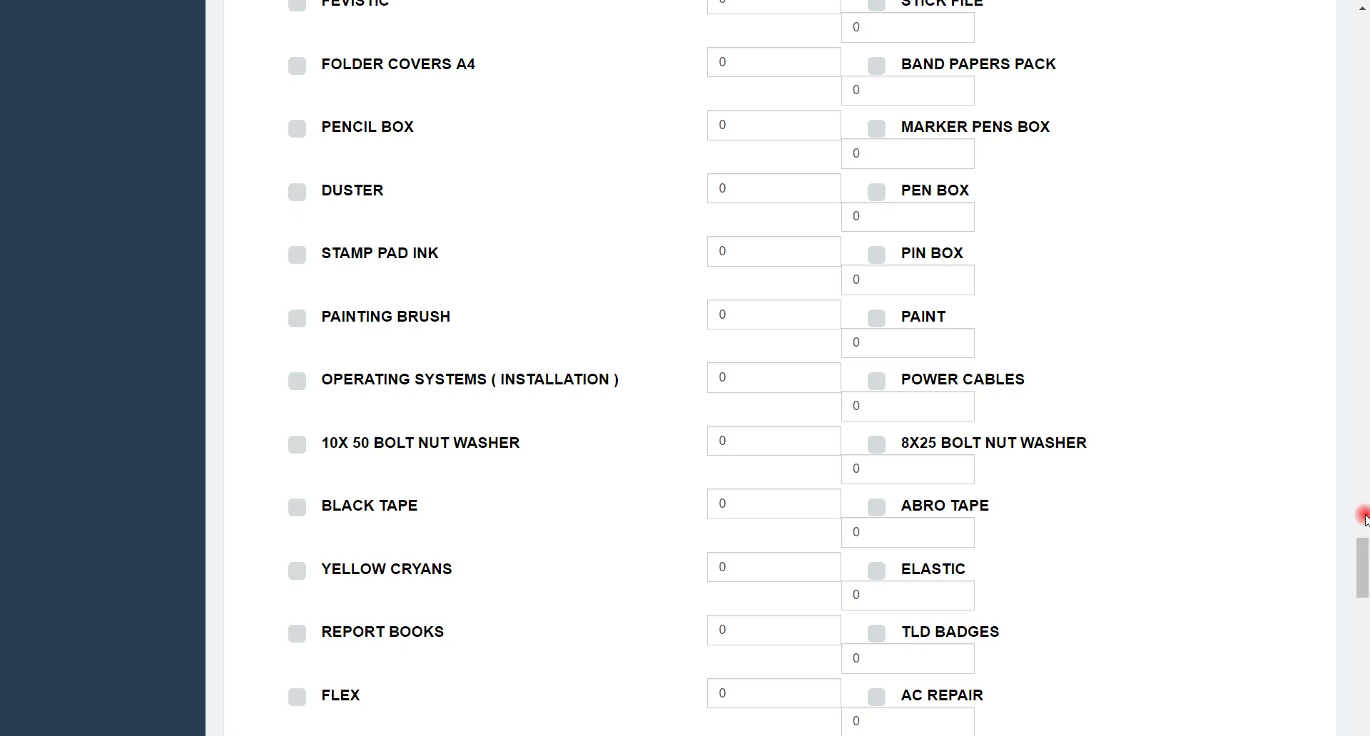
{"action": "left_click_drag", "start_coordinate": [1363, 550], "coordinate": [1364, 104]}
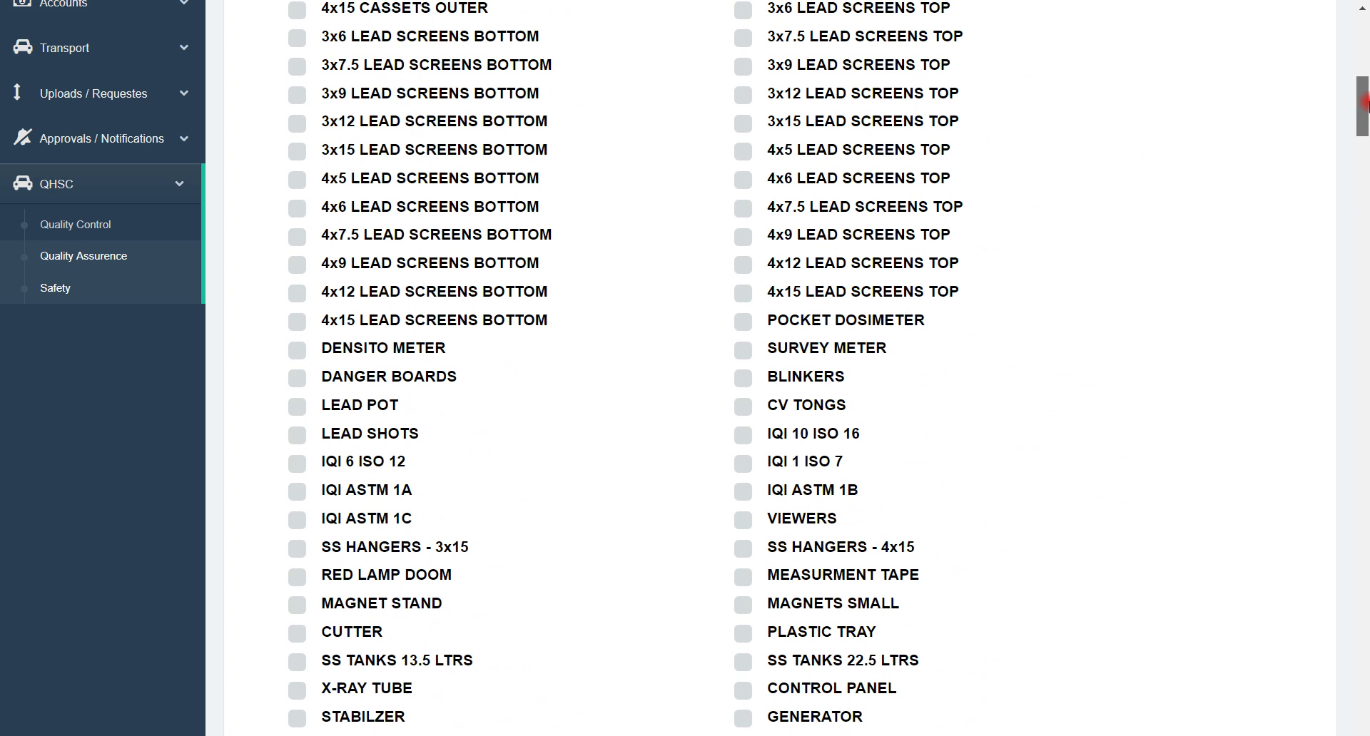
{"action": "left_click", "coordinate": [1363, 7]}
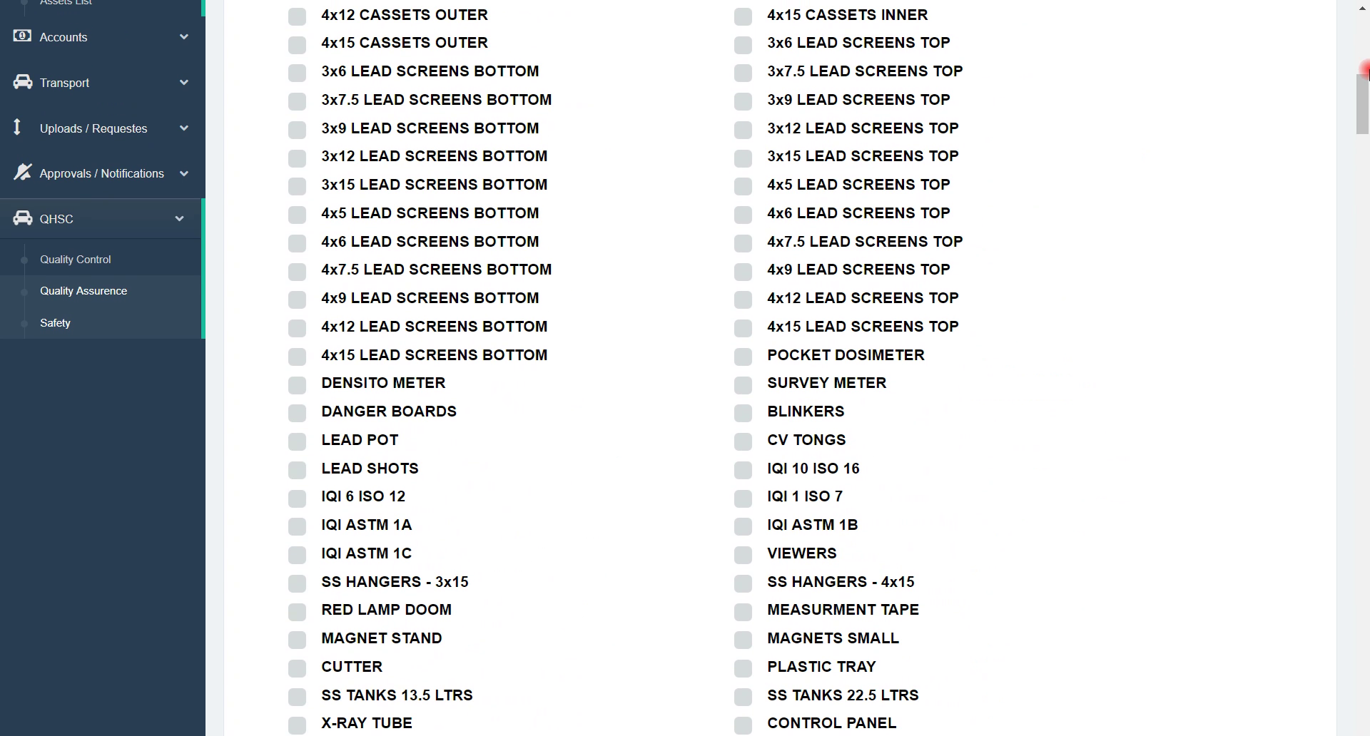
{"action": "left_click_drag", "start_coordinate": [1367, 92], "coordinate": [1364, 29]}
Step: Open the suppliers list in Logistics and reduce the page zoom so the table's View column fits
{"action": "left_click", "coordinate": [117, 426]}
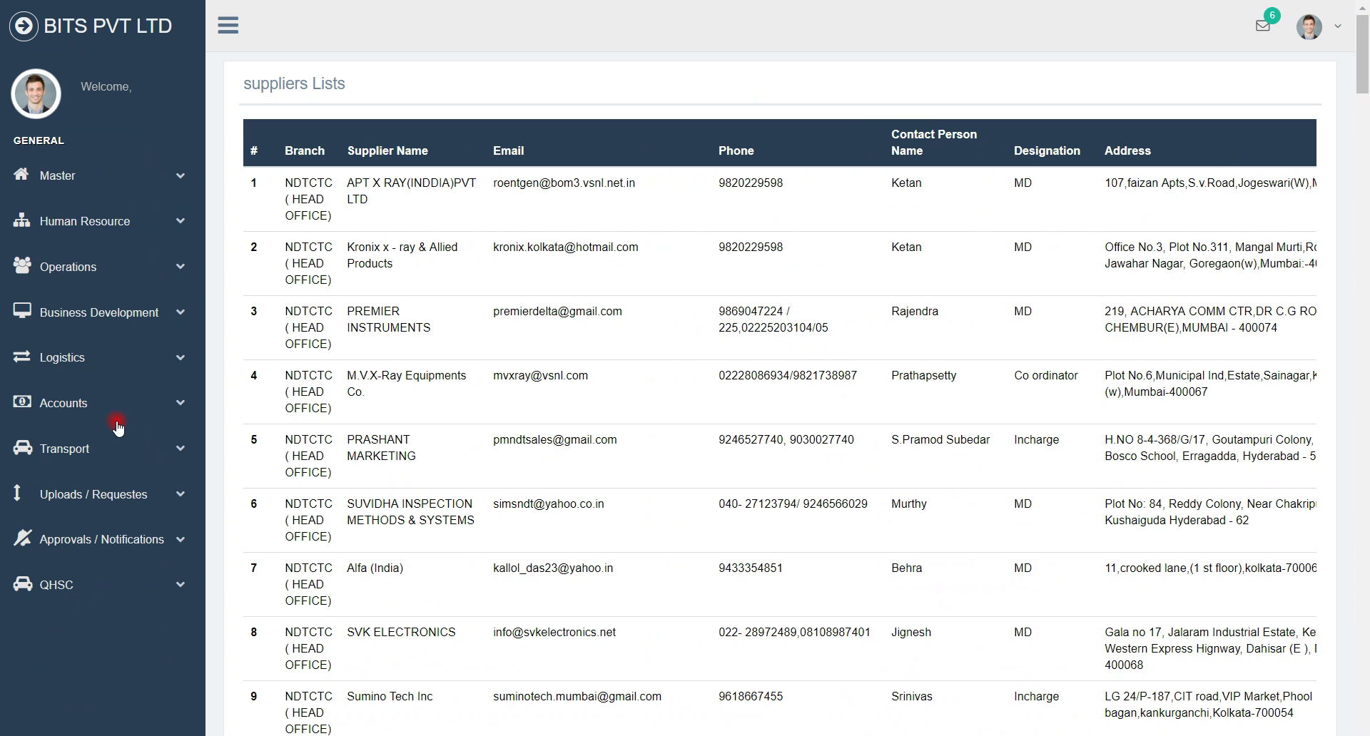
{"action": "left_click", "coordinate": [103, 359]}
{"action": "left_click", "coordinate": [679, 256]}
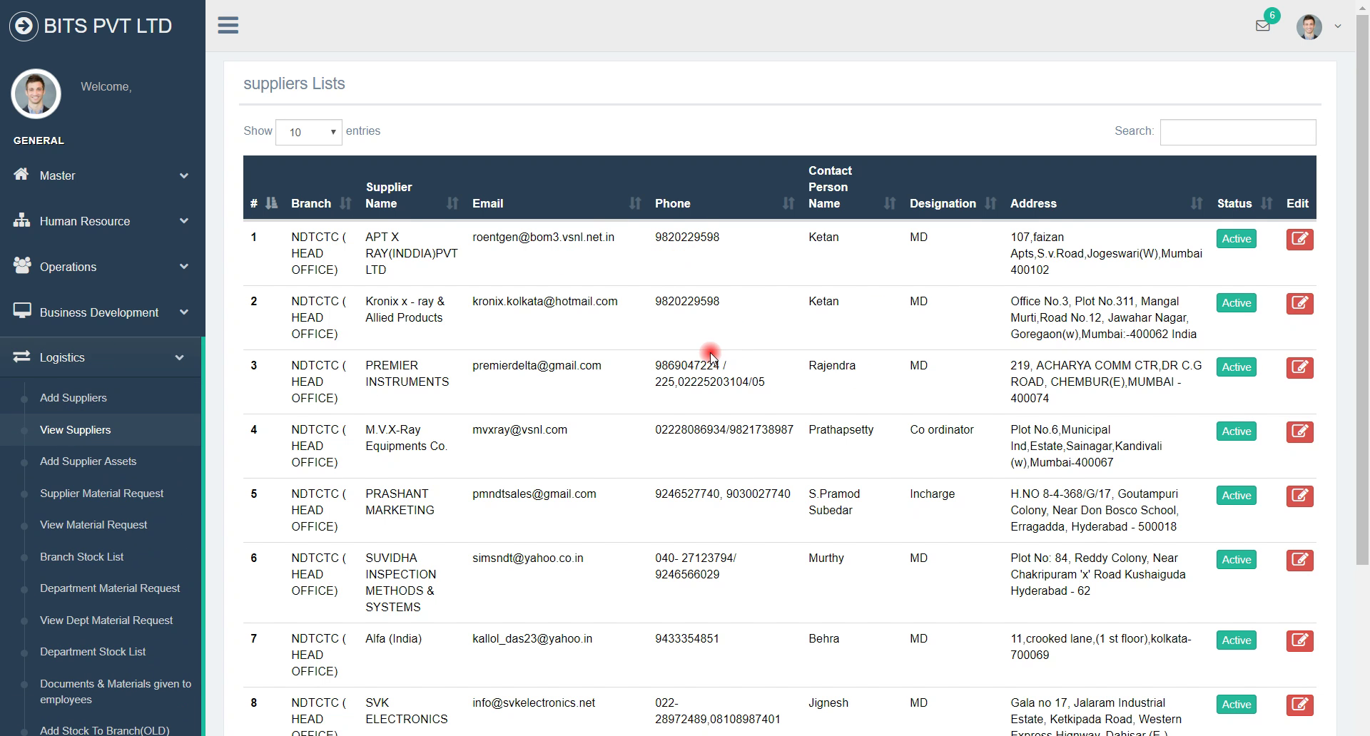
{"action": "key", "text": "ctrl+minus"}
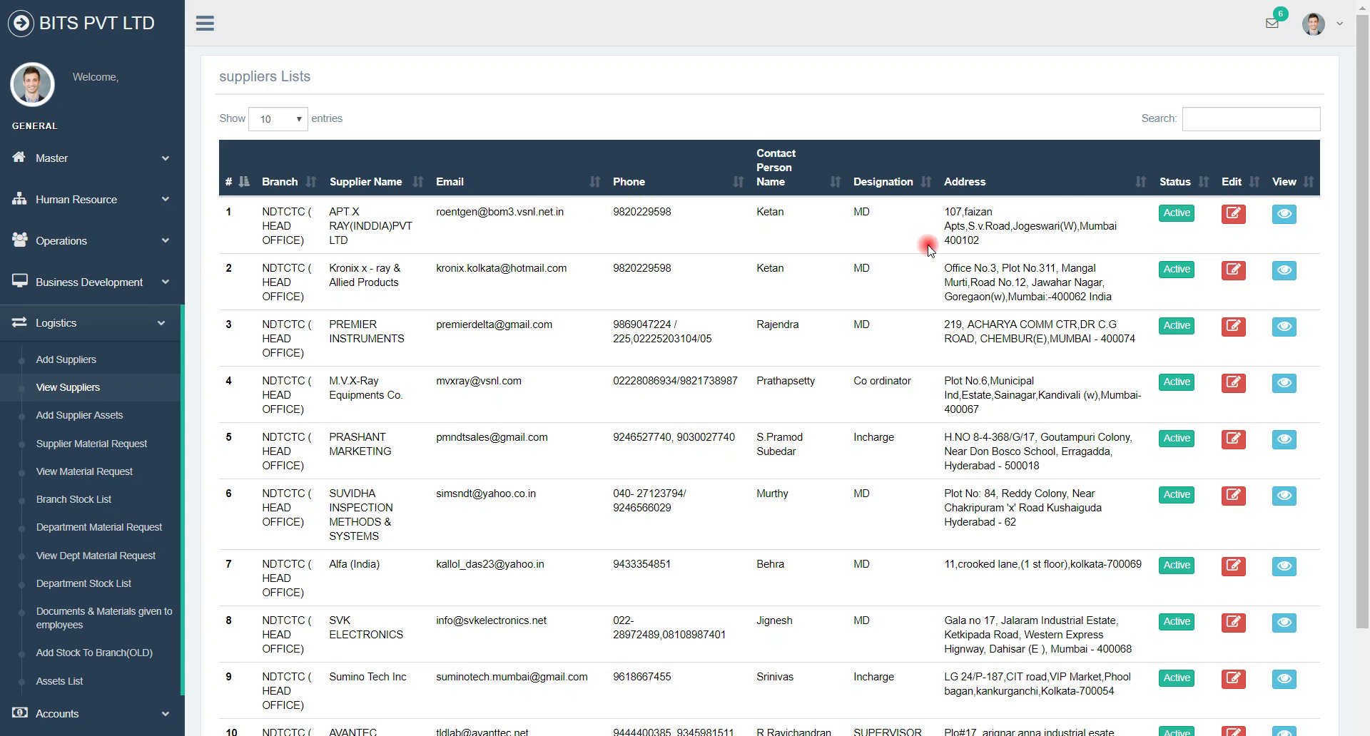
Step: View the supplier details and supply products of Kronix x - ray & Allied Products, and close them again
{"action": "left_click", "coordinate": [1283, 277]}
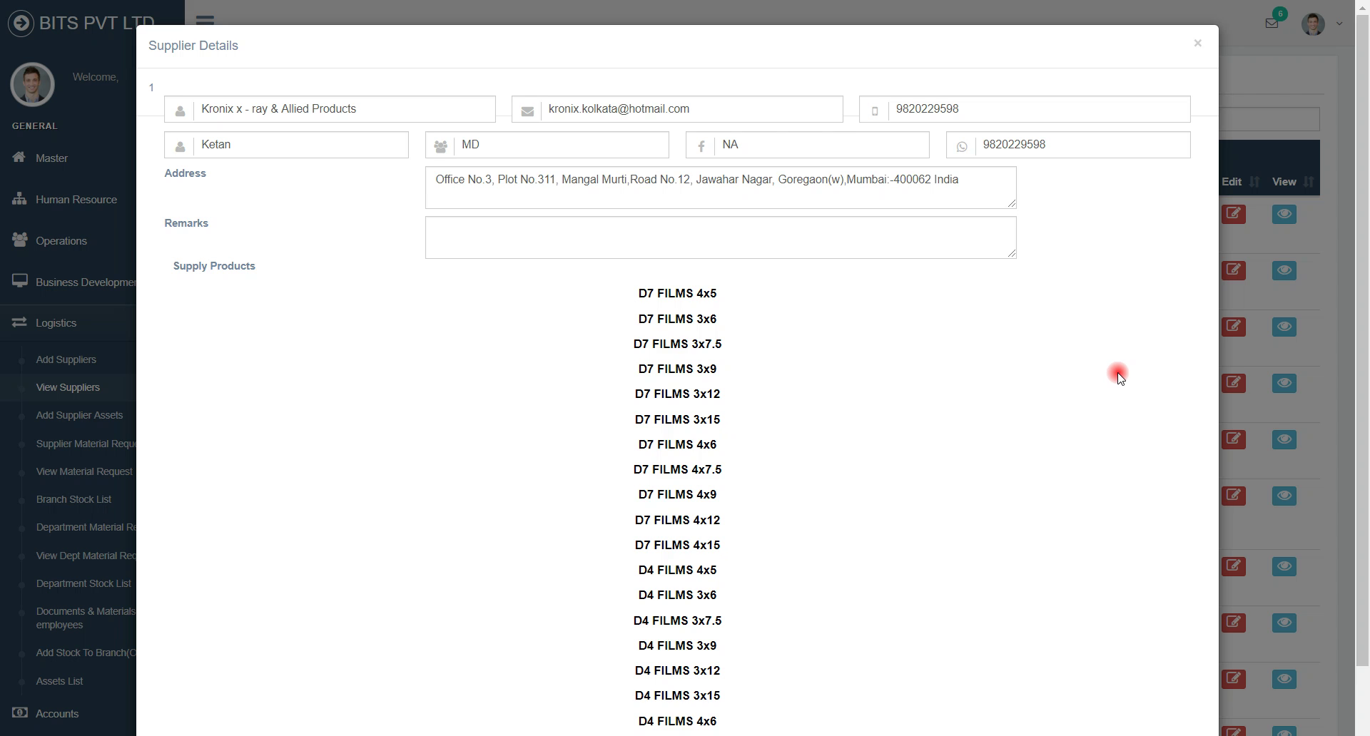
{"action": "scroll", "coordinate": [1118, 376], "scroll_direction": "down", "scroll_amount": 2}
{"action": "scroll", "coordinate": [1118, 377], "scroll_direction": "up", "scroll_amount": 2}
{"action": "scroll", "coordinate": [1118, 377], "scroll_direction": "down", "scroll_amount": 2}
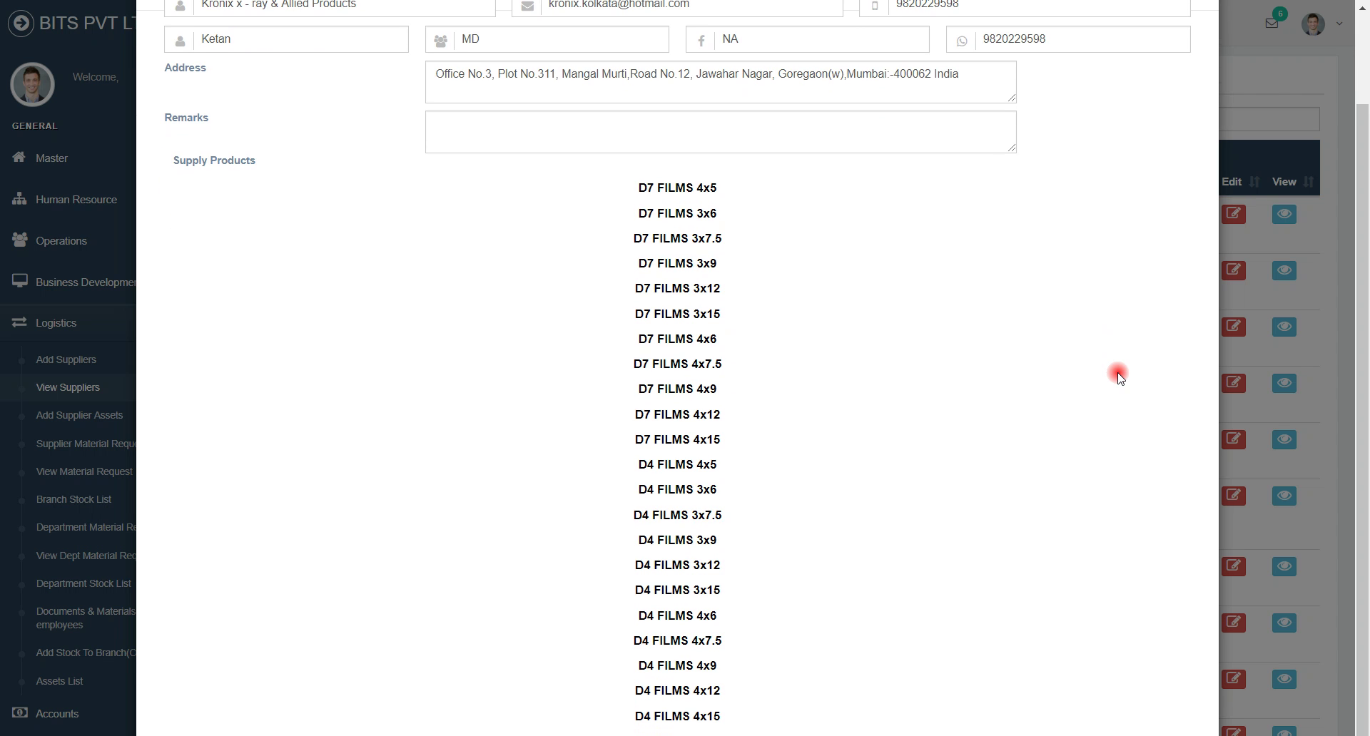
{"action": "scroll", "coordinate": [1118, 377], "scroll_direction": "up", "scroll_amount": 2}
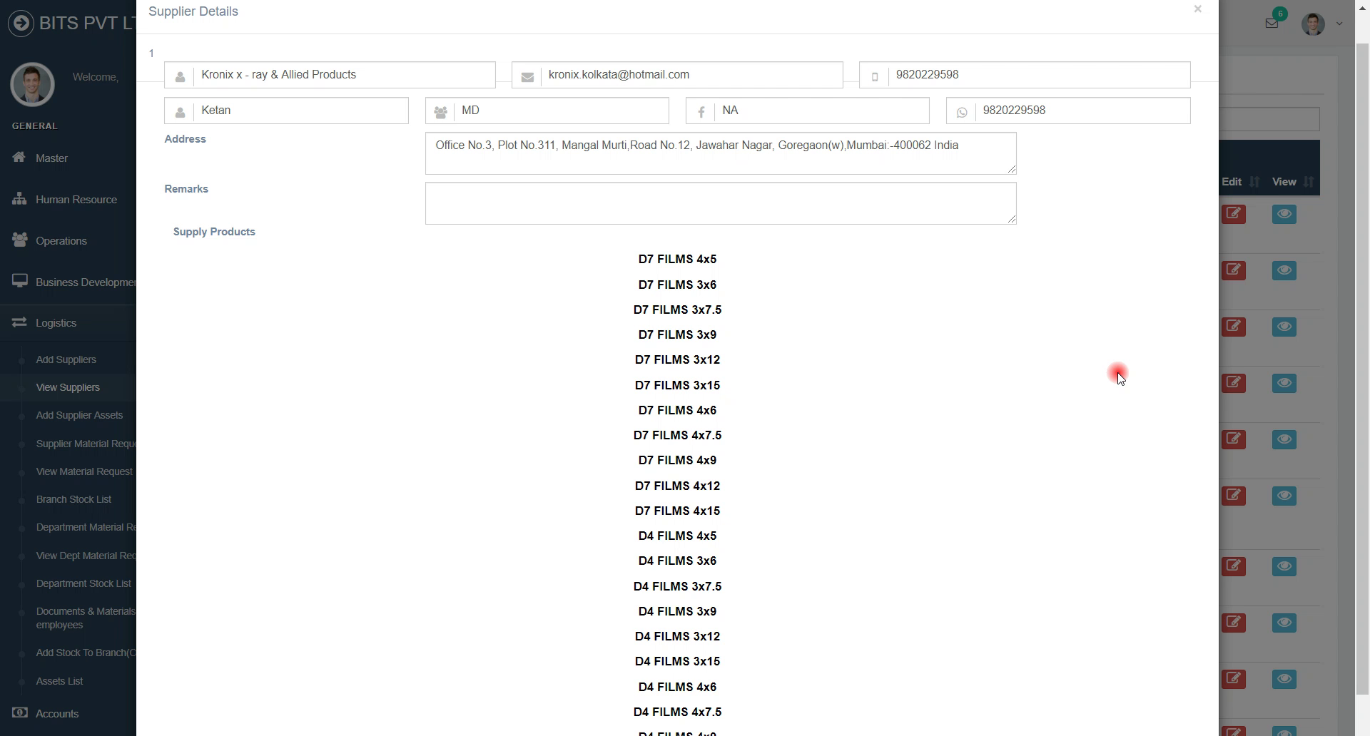
{"action": "key", "text": "Escape"}
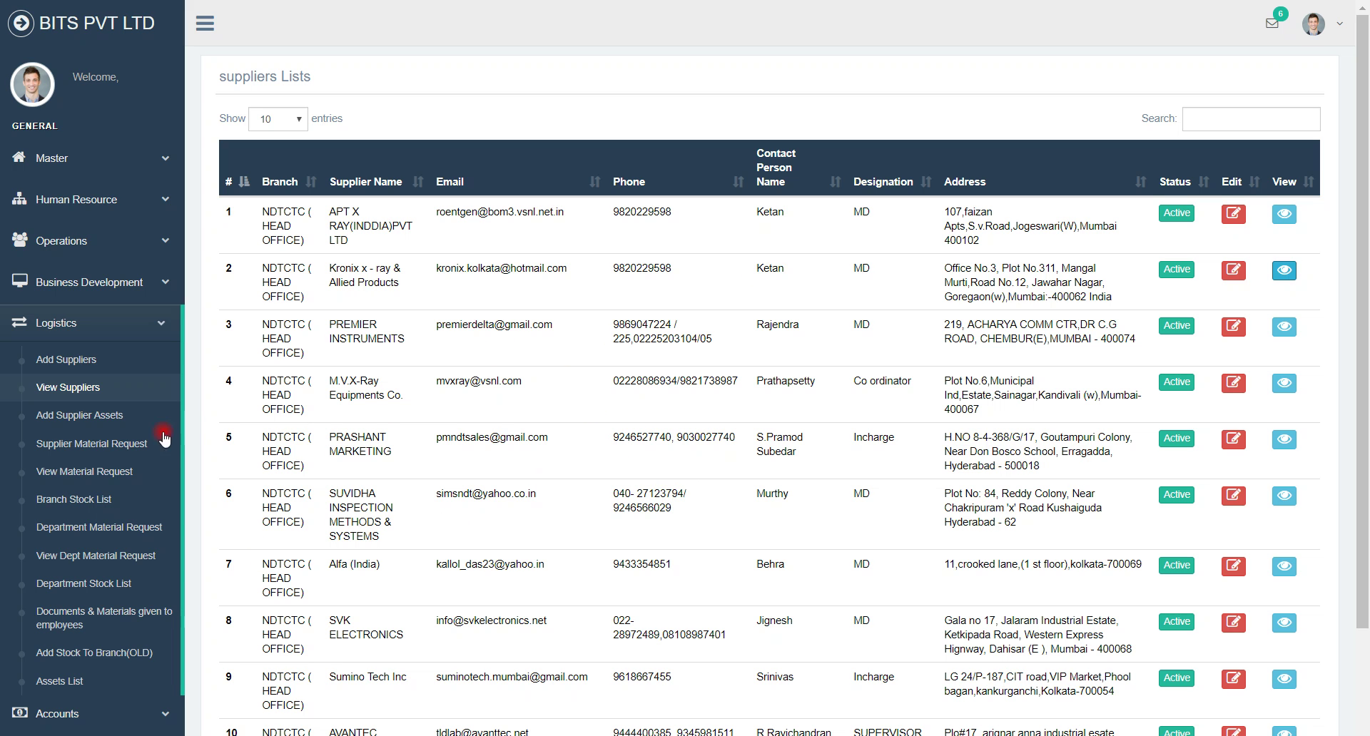
Step: Open the Add Supplier Assets form and choose supplier PREMIER INSTRUMENTS with the asset TEMPERATURE RECORDER
{"action": "left_click", "coordinate": [91, 426]}
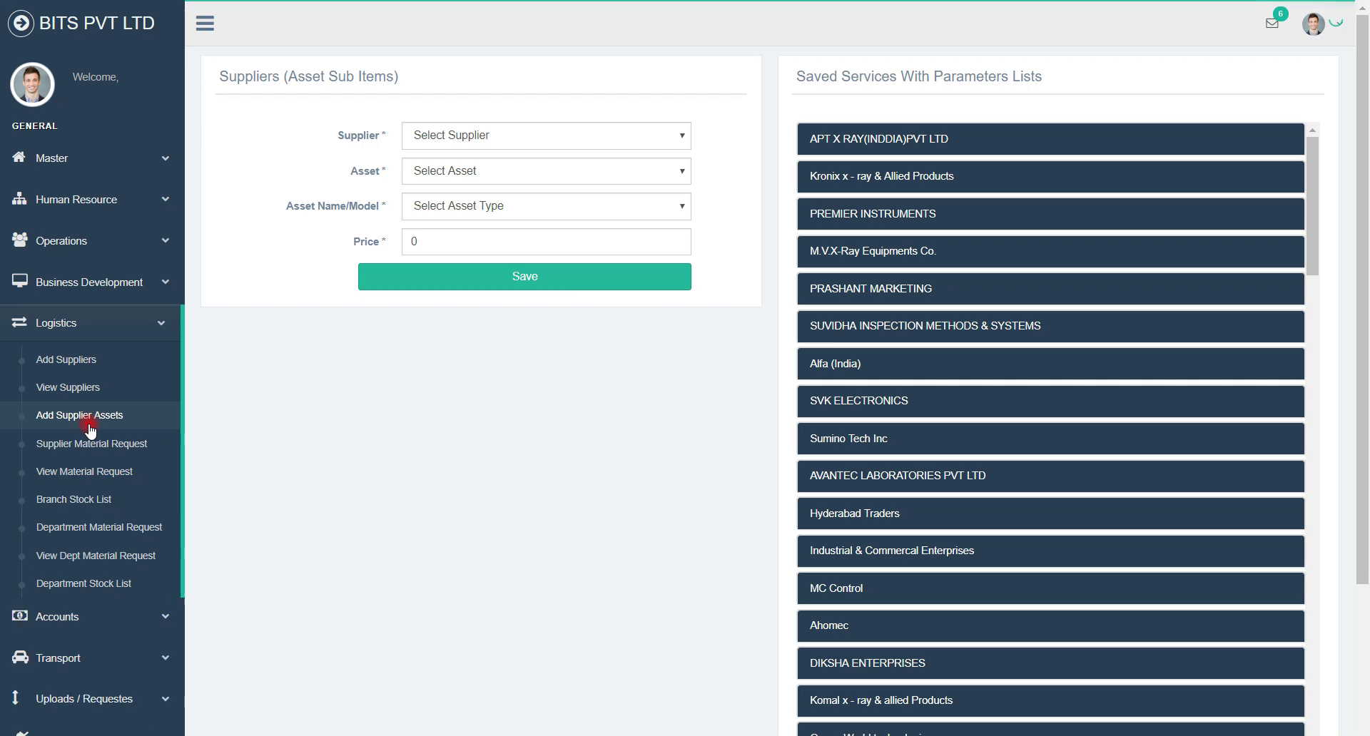
{"action": "left_click", "coordinate": [540, 137]}
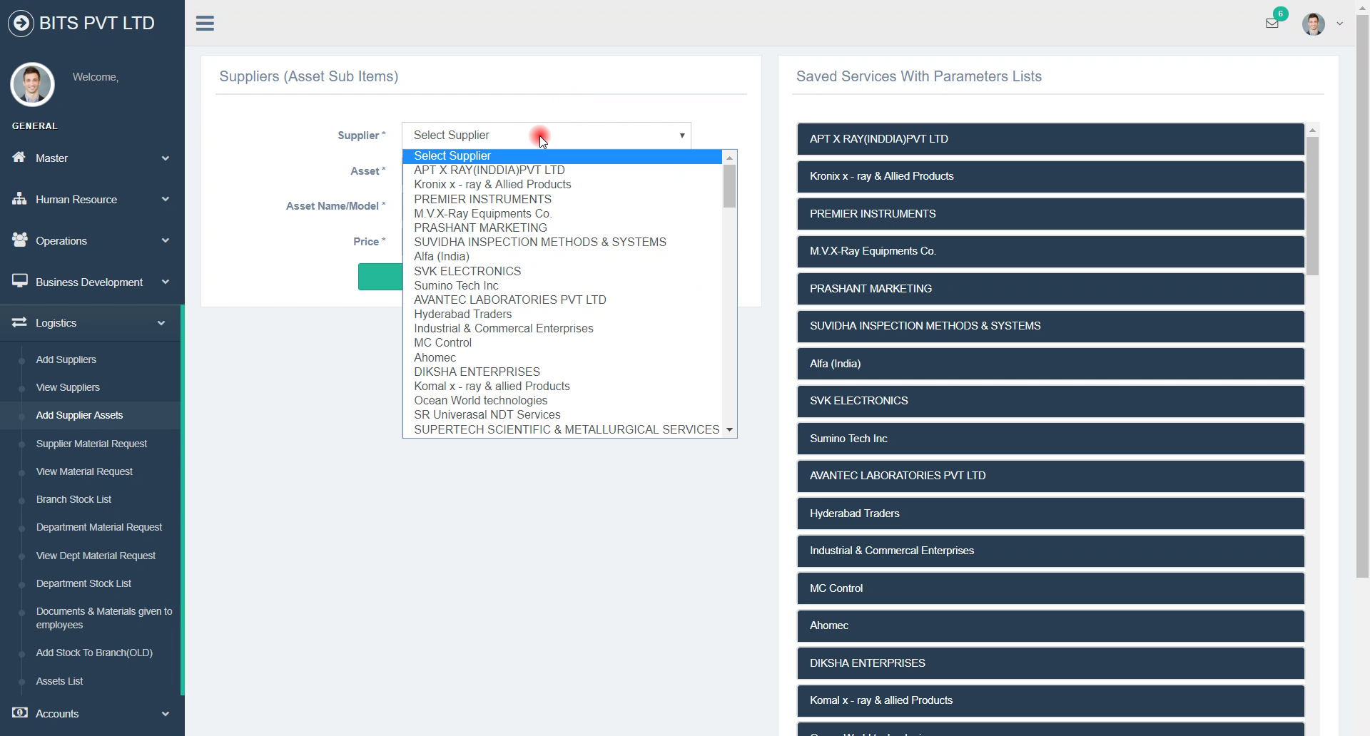
{"action": "left_click", "coordinate": [467, 199]}
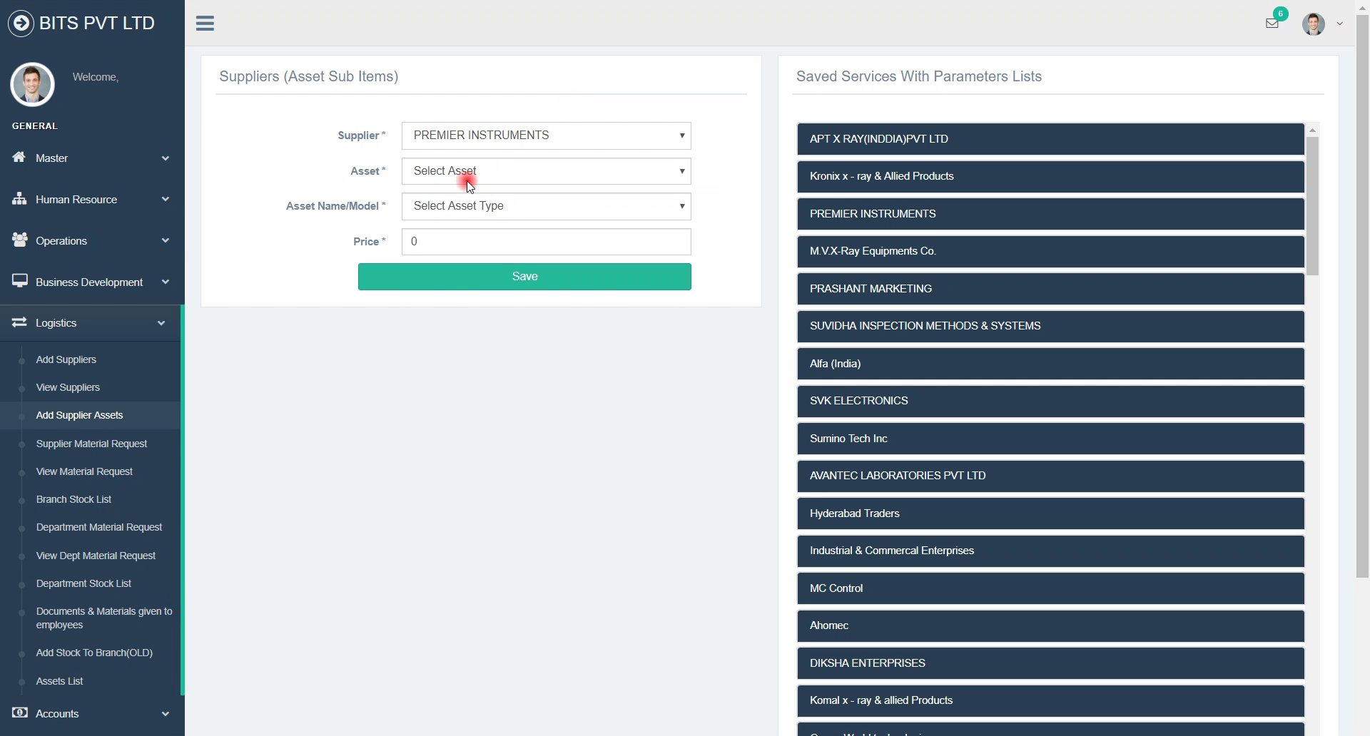
{"action": "left_click", "coordinate": [468, 178]}
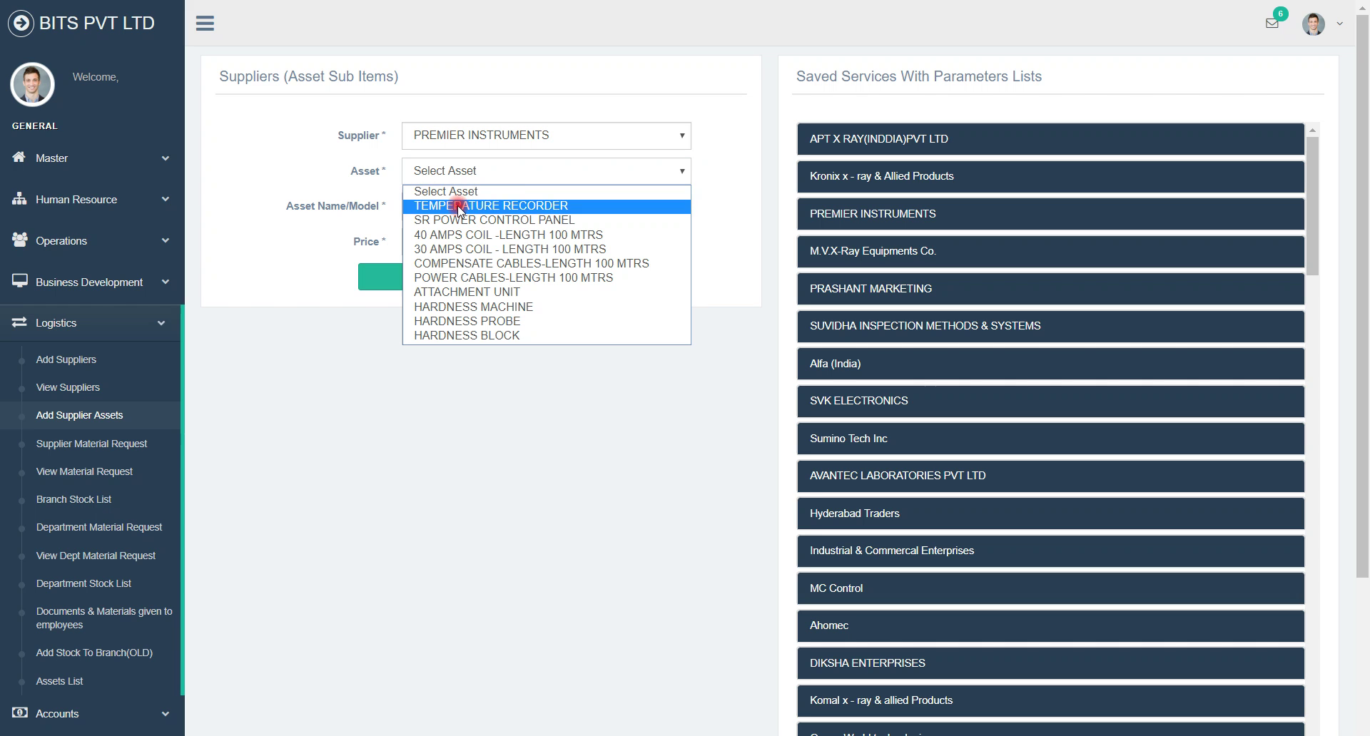
{"action": "left_click", "coordinate": [460, 207]}
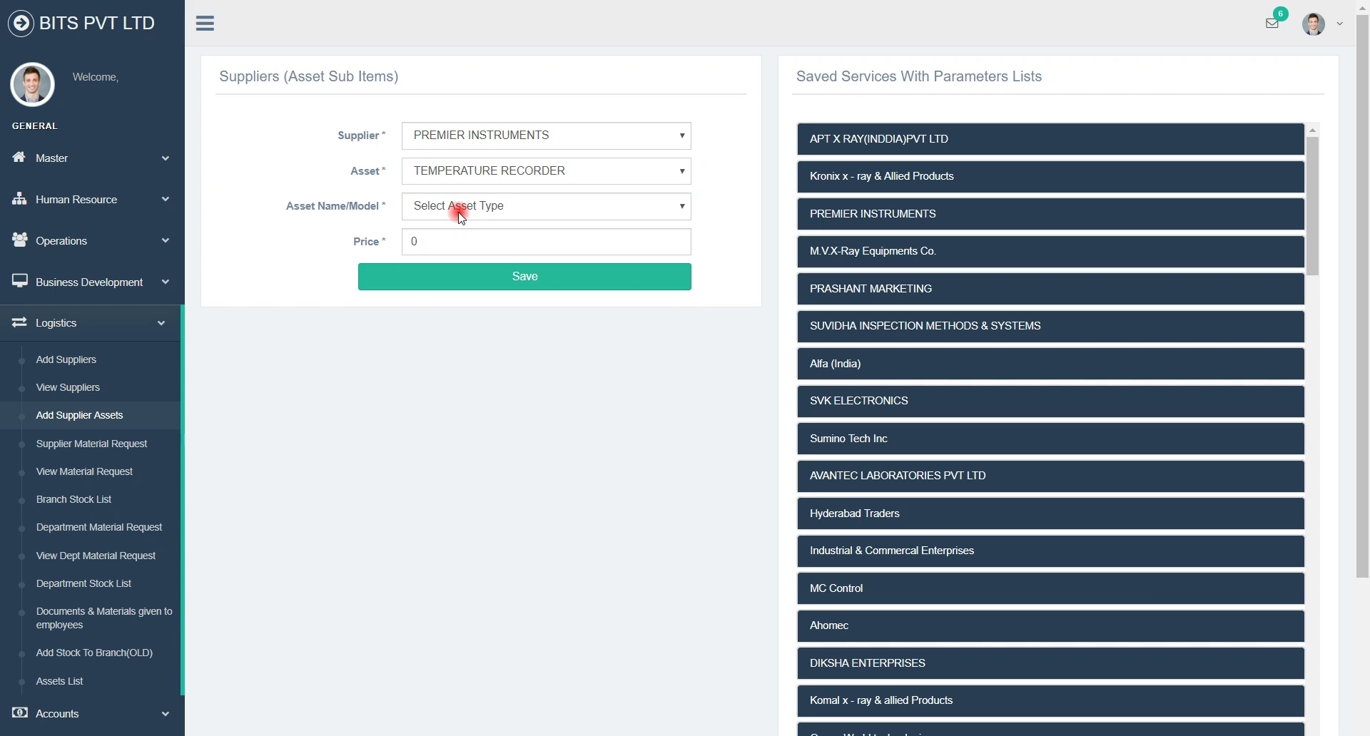
Step: Check the asset name/model options and set the asset's price to 55000
{"action": "left_click", "coordinate": [526, 208]}
{"action": "left_click", "coordinate": [530, 209]}
{"action": "left_click", "coordinate": [431, 246]}
{"action": "key", "text": "BackSpace"}
{"action": "type", "text": "55000"}
Step: Expand and collapse the APT X RAY(INDDIA)PVT LTD entry and examine the rest of the saved services list
{"action": "left_click", "coordinate": [869, 145]}
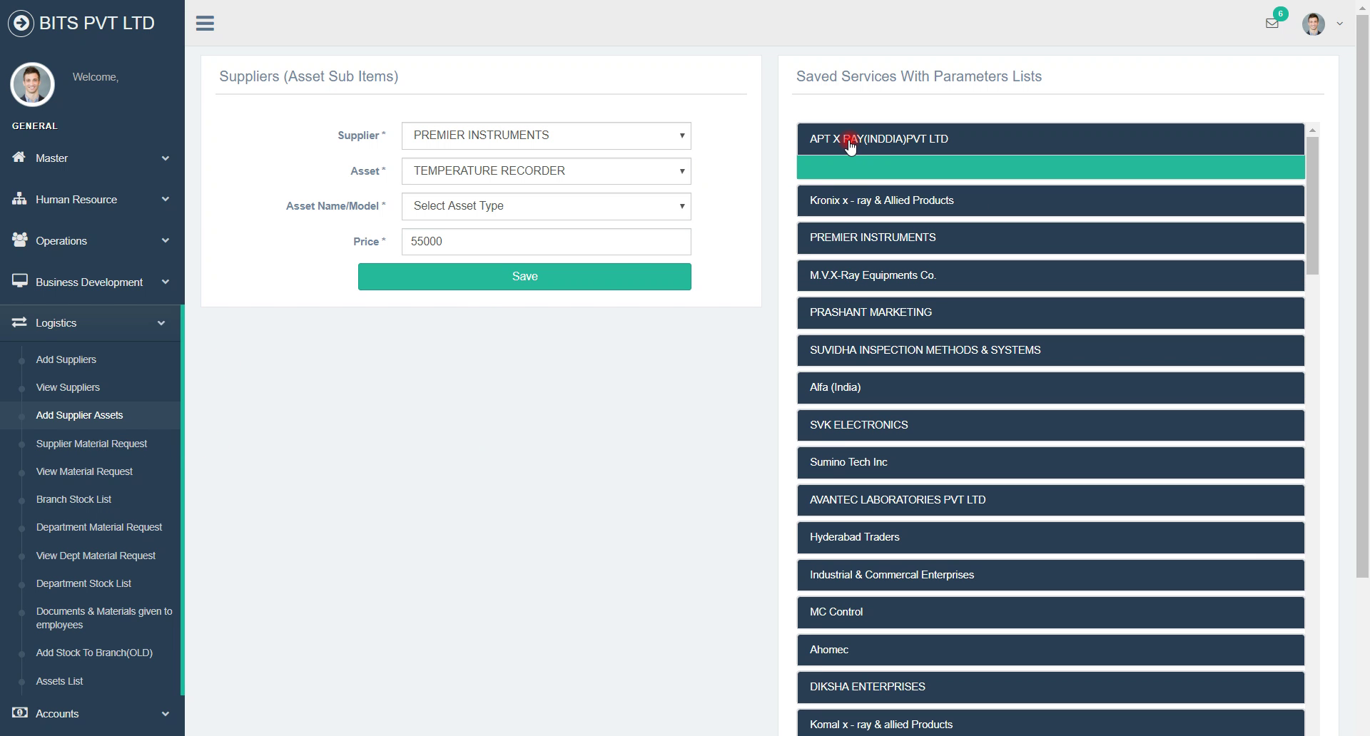
{"action": "left_click", "coordinate": [849, 145]}
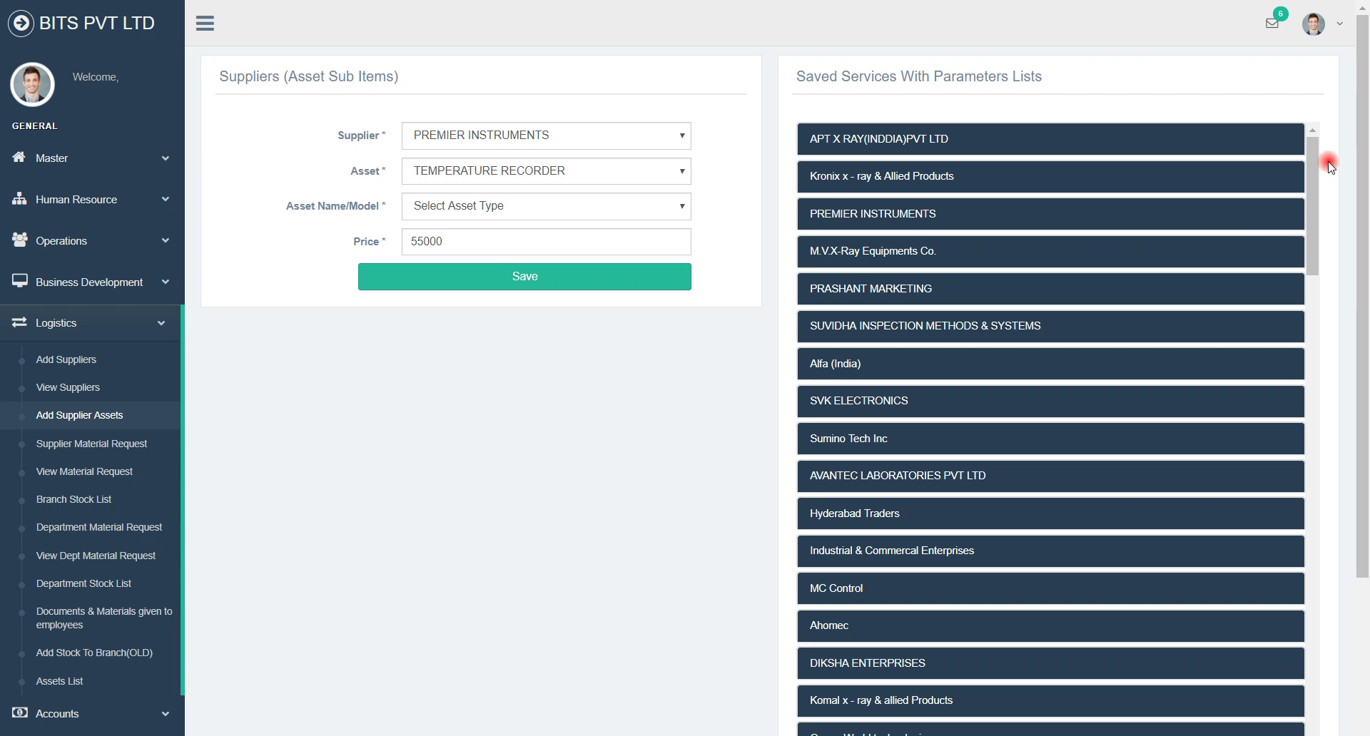
{"action": "left_click_drag", "start_coordinate": [1318, 166], "coordinate": [1324, 686]}
{"action": "left_click_drag", "start_coordinate": [1364, 508], "coordinate": [1368, 324]}
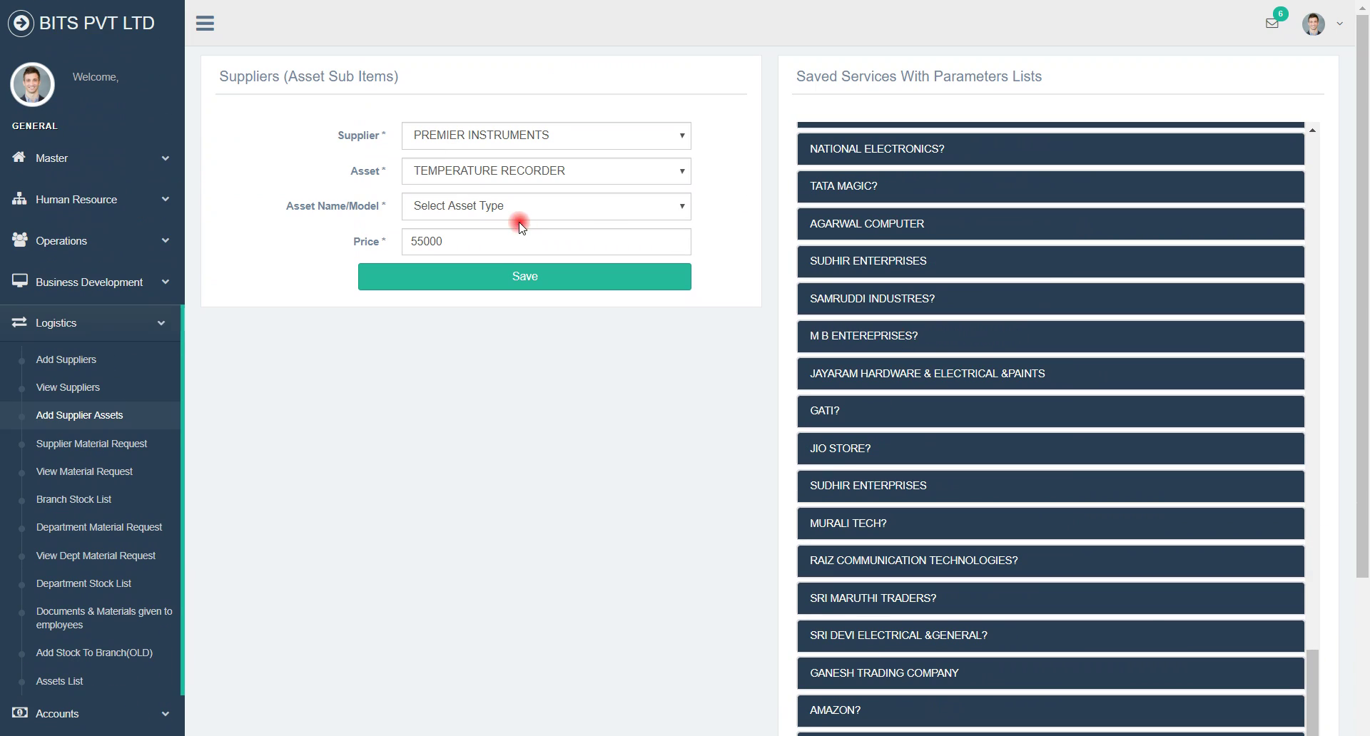
Step: Change the supplier to APT X RAY(INDDIA)PVT LTD and check its available assets and asset name/model options
{"action": "left_click", "coordinate": [460, 136]}
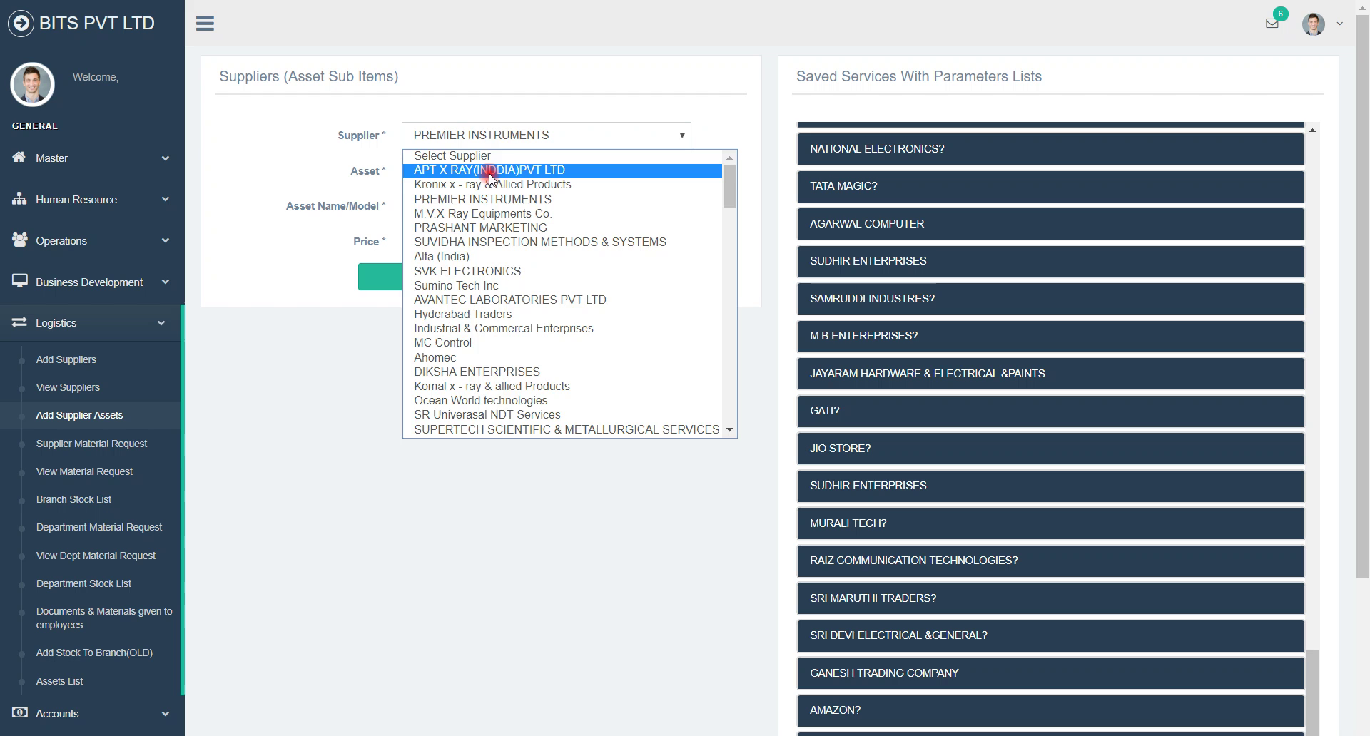
{"action": "left_click", "coordinate": [491, 173]}
{"action": "left_click", "coordinate": [491, 173]}
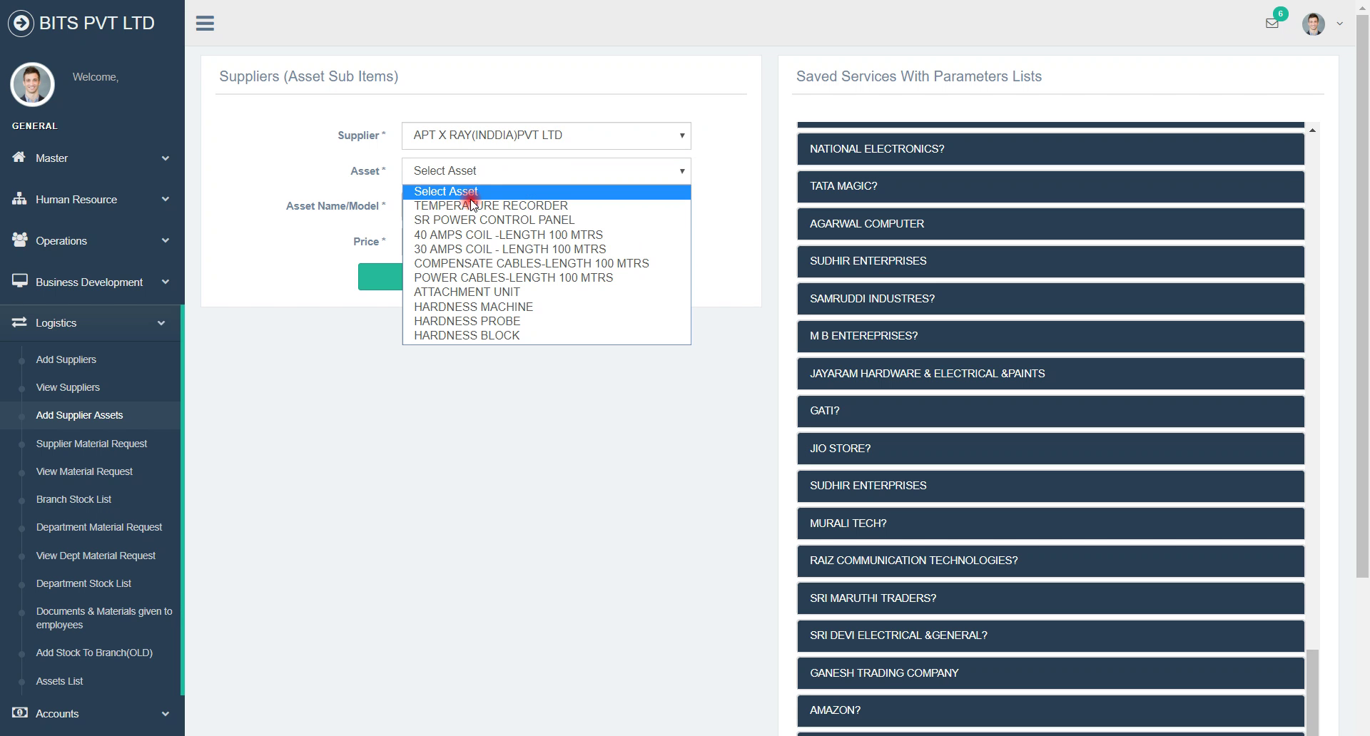
{"action": "left_click", "coordinate": [416, 187]}
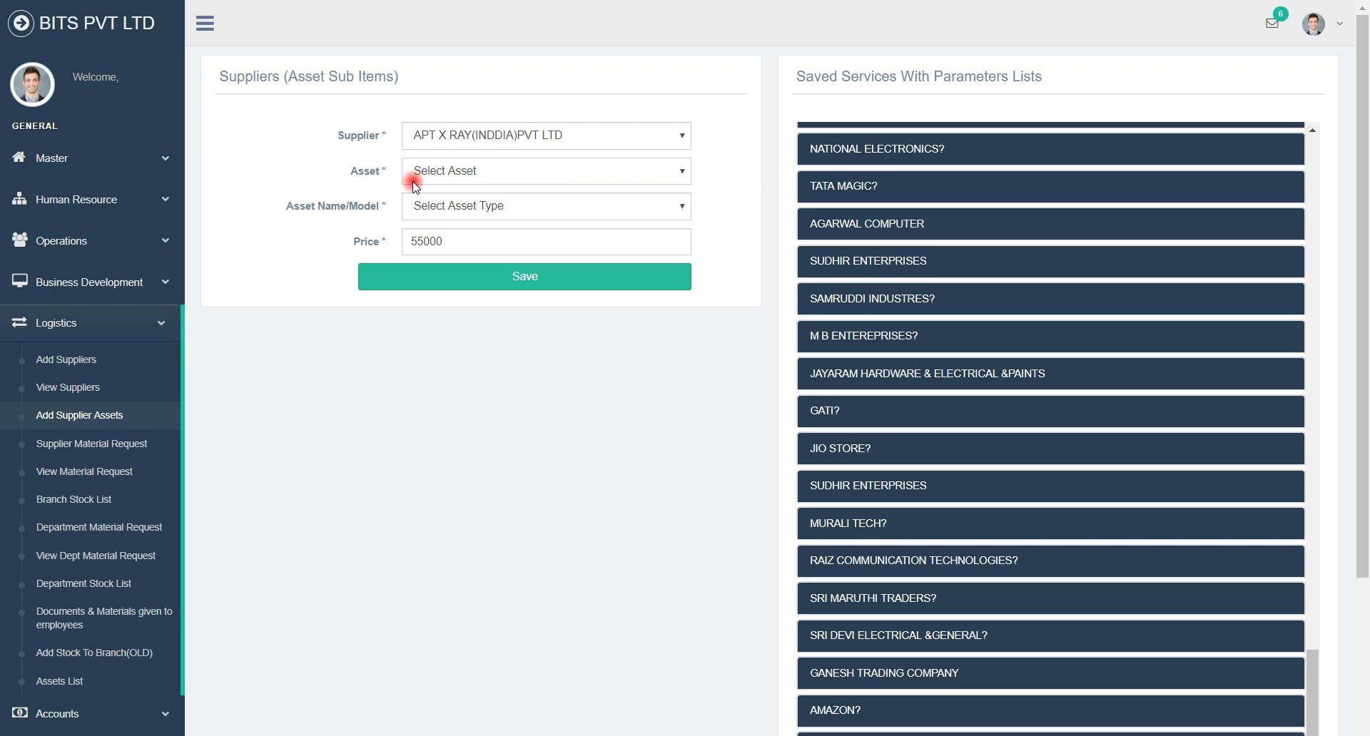
{"action": "left_click", "coordinate": [470, 207]}
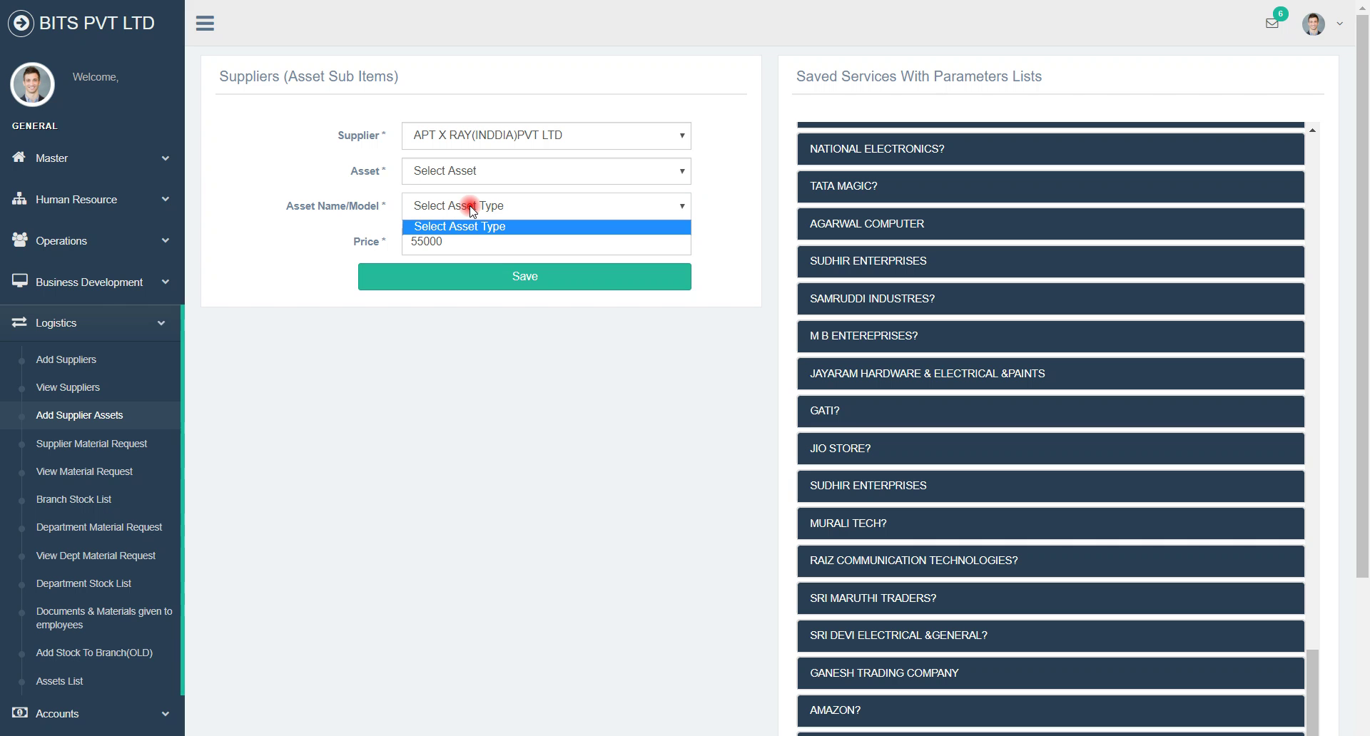
Step: Check the asset name/model options for the chosen supplier and clear the asset's price
{"action": "left_click", "coordinate": [471, 209]}
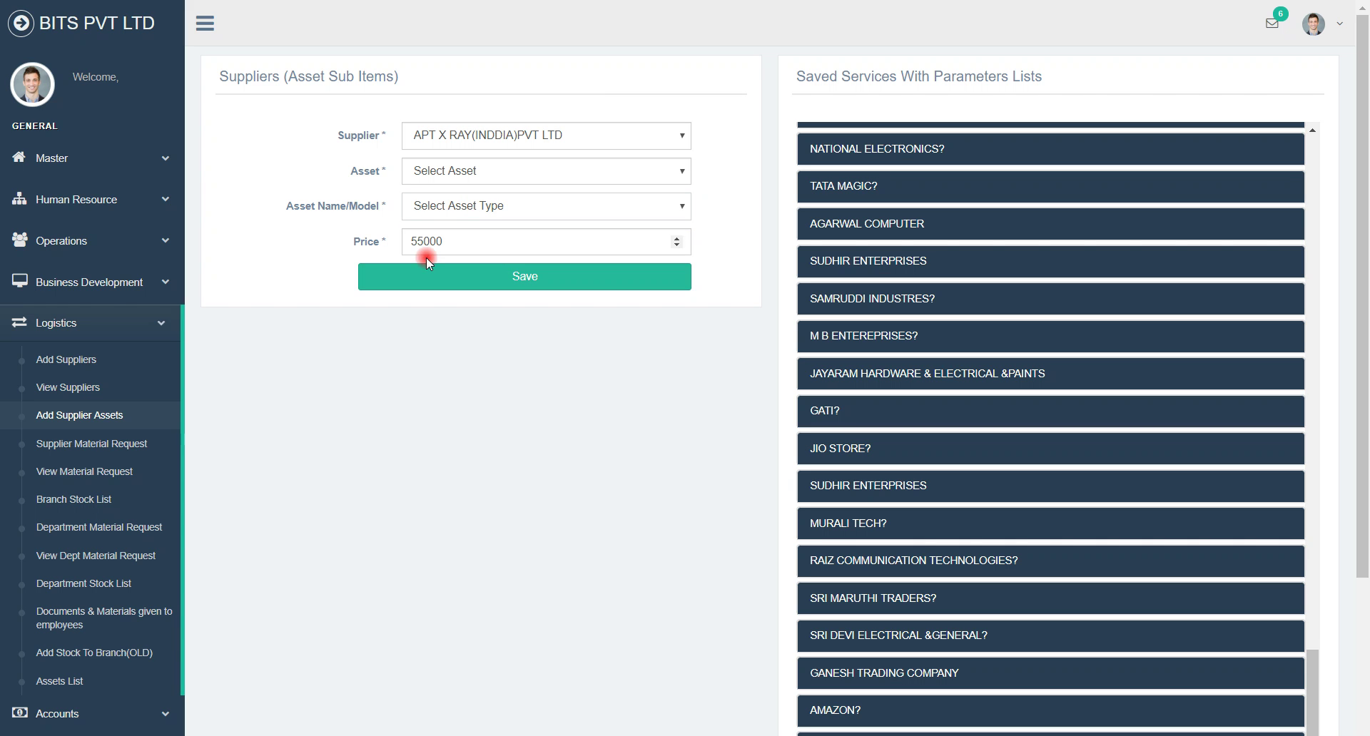
{"action": "left_click_drag", "start_coordinate": [474, 238], "coordinate": [393, 244]}
{"action": "key", "text": "BackSpace"}
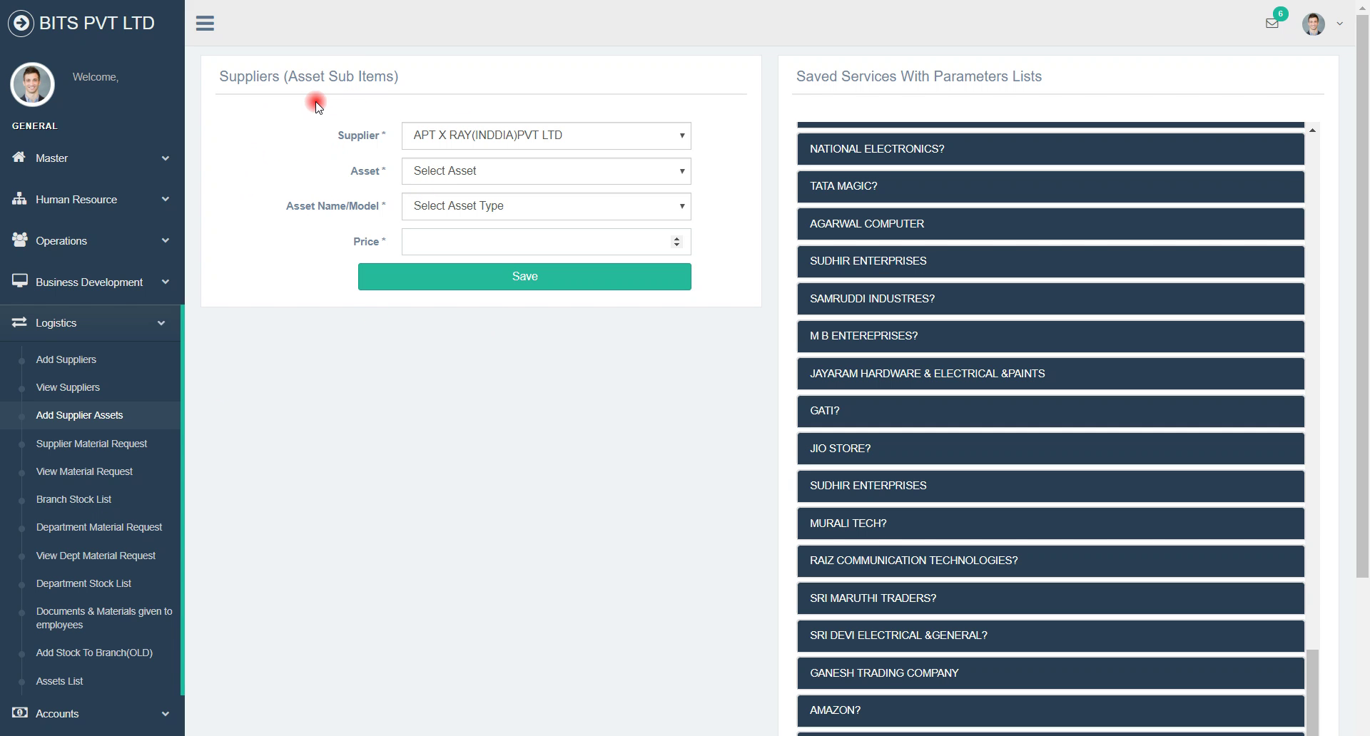
Step: Open the Supplier Material Request form and search for items with organisation NDTCTC ( HEAD OFFICE) and supplier Kronix x - ray & Allied Products
{"action": "left_click", "coordinate": [98, 451]}
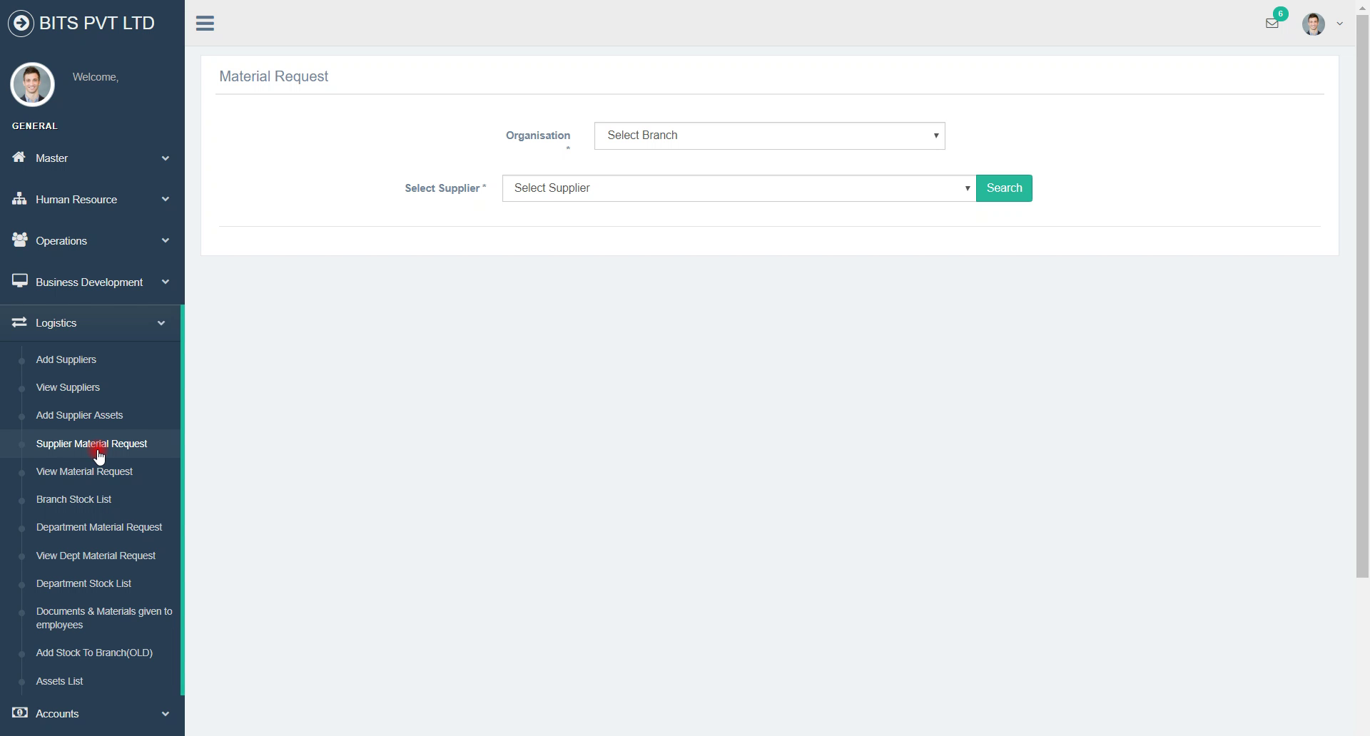
{"action": "left_click", "coordinate": [699, 137]}
{"action": "left_click", "coordinate": [672, 161]}
{"action": "left_click", "coordinate": [678, 136]}
{"action": "left_click", "coordinate": [666, 170]}
{"action": "left_click", "coordinate": [610, 182]}
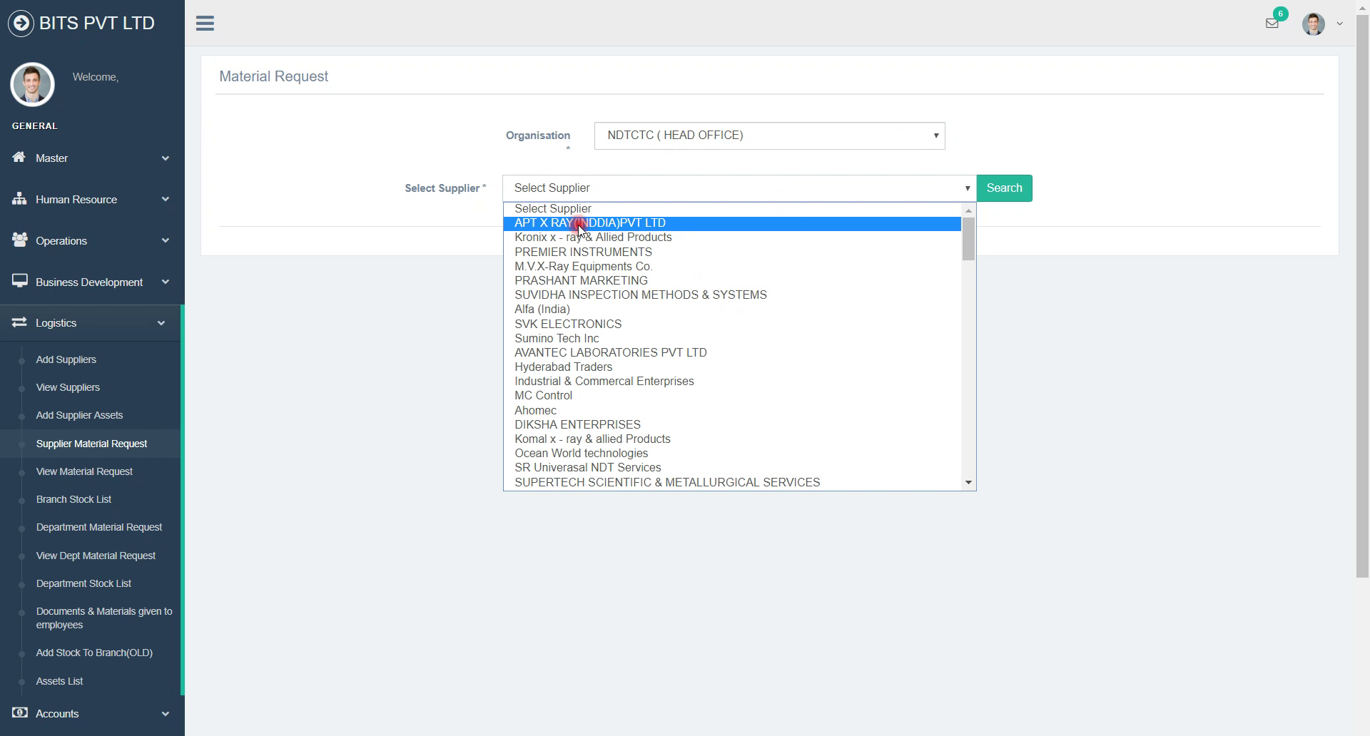
{"action": "left_click", "coordinate": [575, 242]}
{"action": "left_click", "coordinate": [1019, 189]}
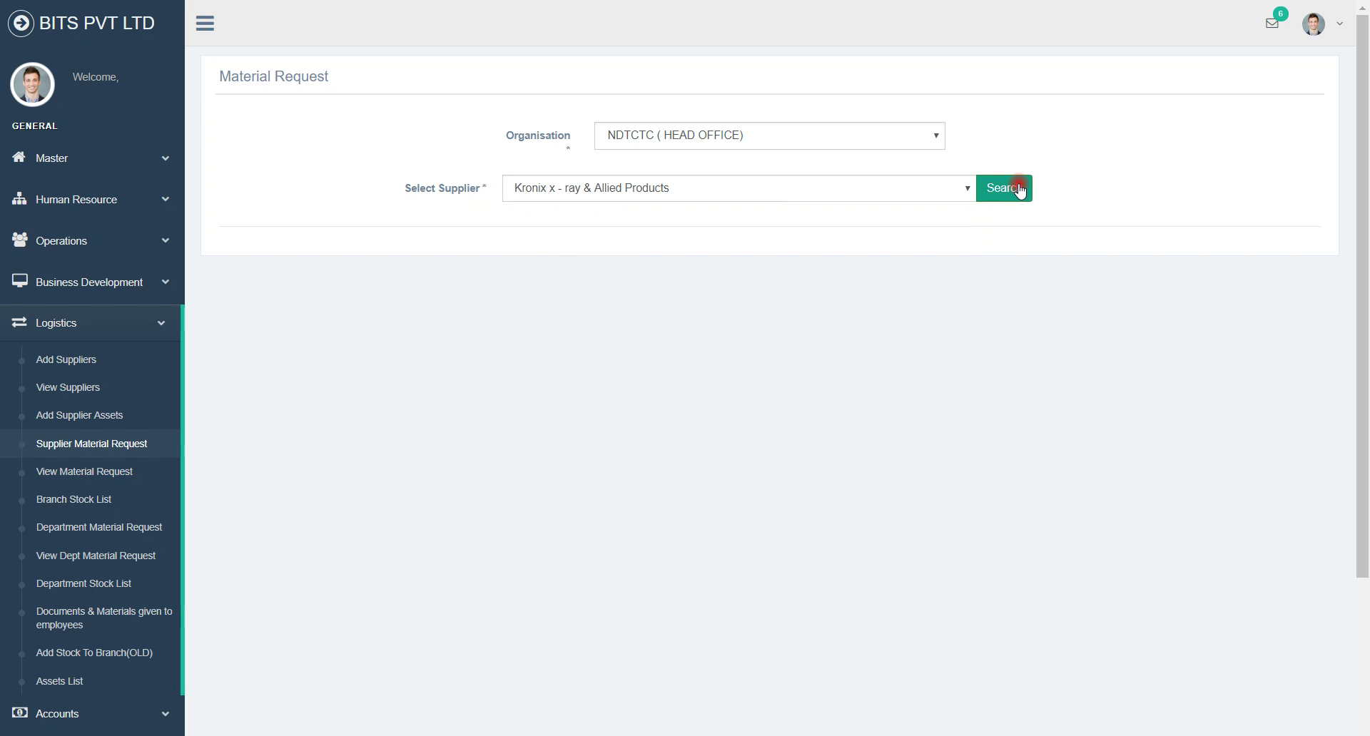
Step: Select D7 FILMS 4x5 and D7 FILMS 3x6 in the request, and leave it for the Add Supplier Assets form
{"action": "mouse_move", "coordinate": [1364, 95]}
{"action": "left_mouse_down"}
{"action": "mouse_move", "coordinate": [1364, 464]}
{"action": "mouse_move", "coordinate": [1364, 118]}
{"action": "left_mouse_up"}
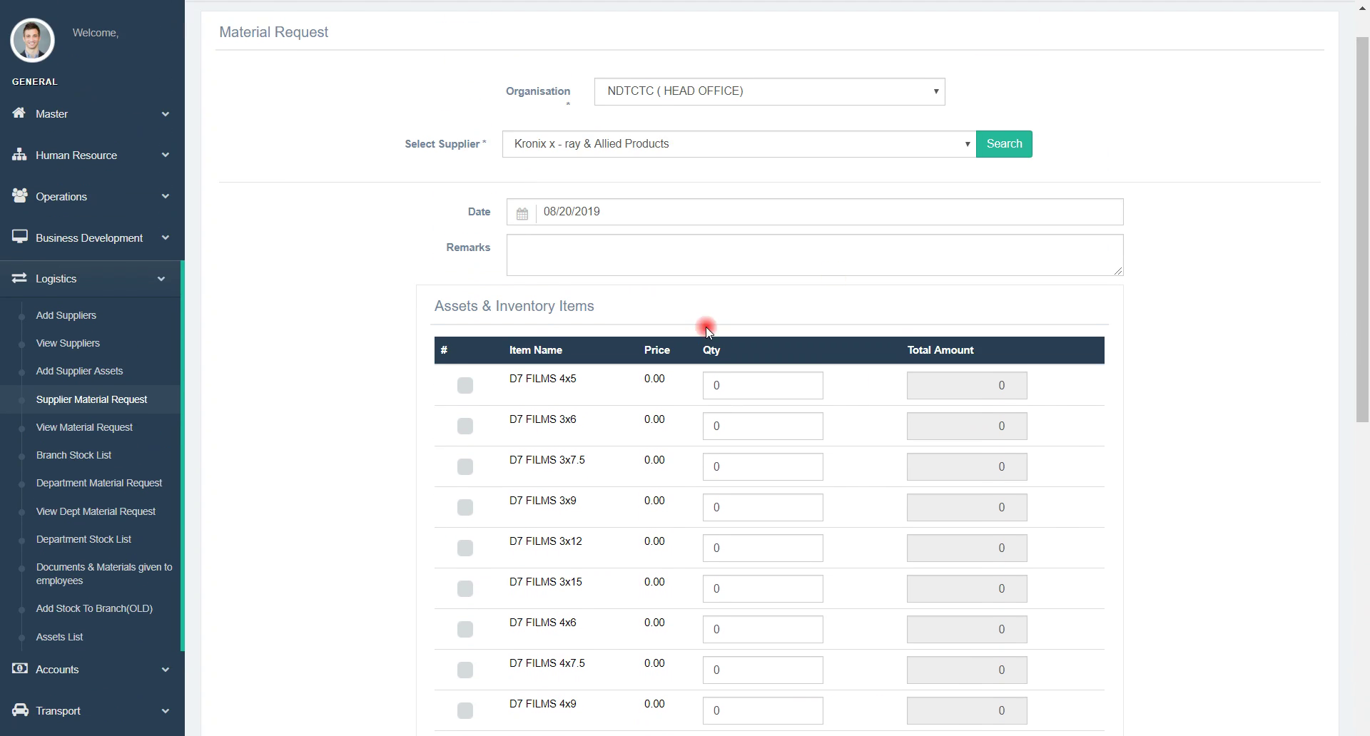
{"action": "left_click", "coordinate": [459, 428]}
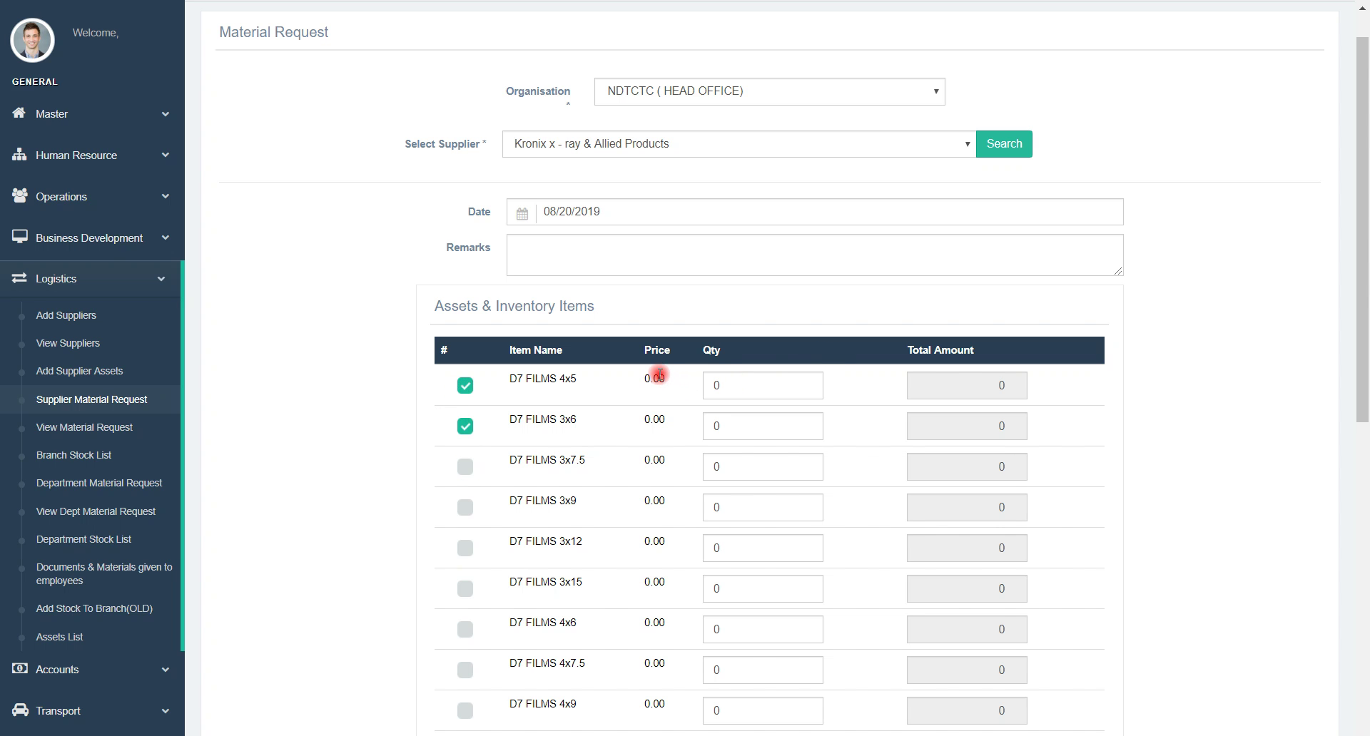
{"action": "left_click", "coordinate": [117, 374]}
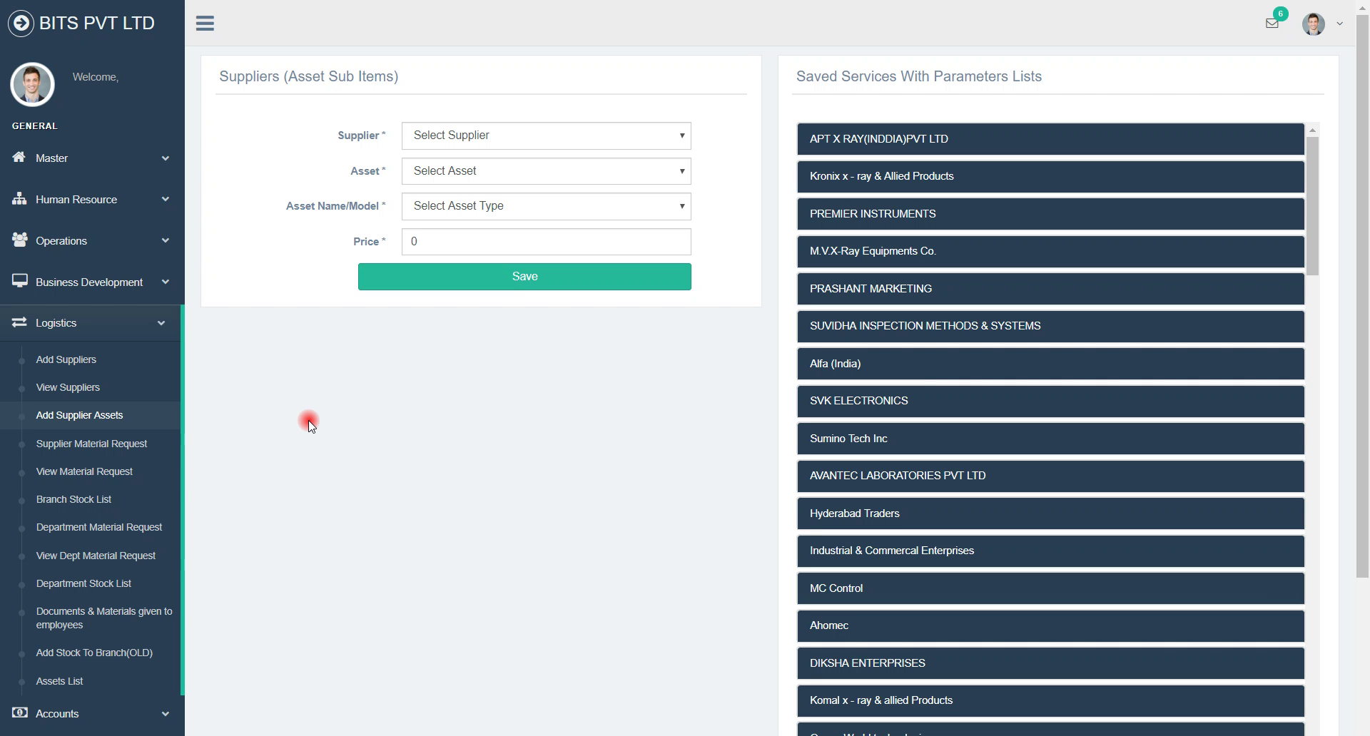
Step: Reopen the Supplier Material Request form and list the Kronix x - ray & Allied Products items for NDTCTC ( HEAD OFFICE)
{"action": "left_click", "coordinate": [110, 454]}
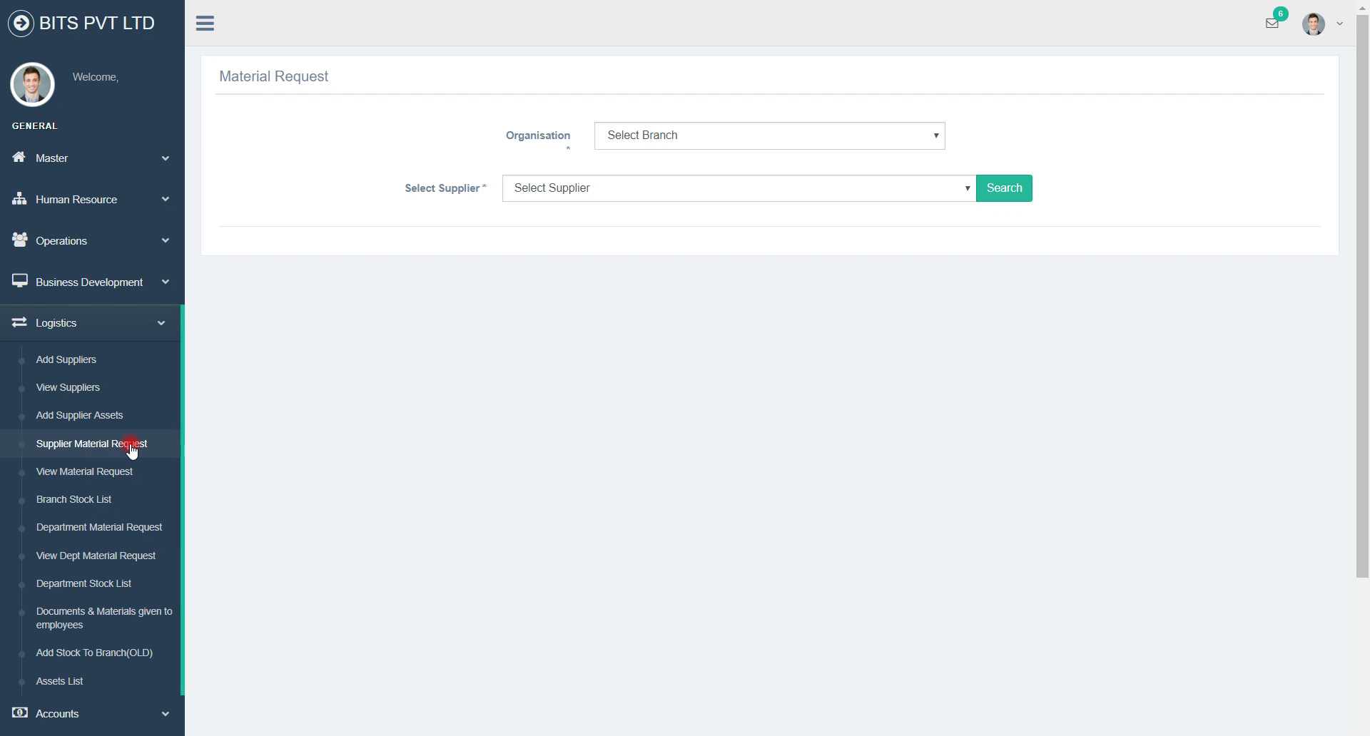
{"action": "left_click", "coordinate": [712, 142]}
{"action": "left_click", "coordinate": [652, 169]}
{"action": "left_click", "coordinate": [625, 181]}
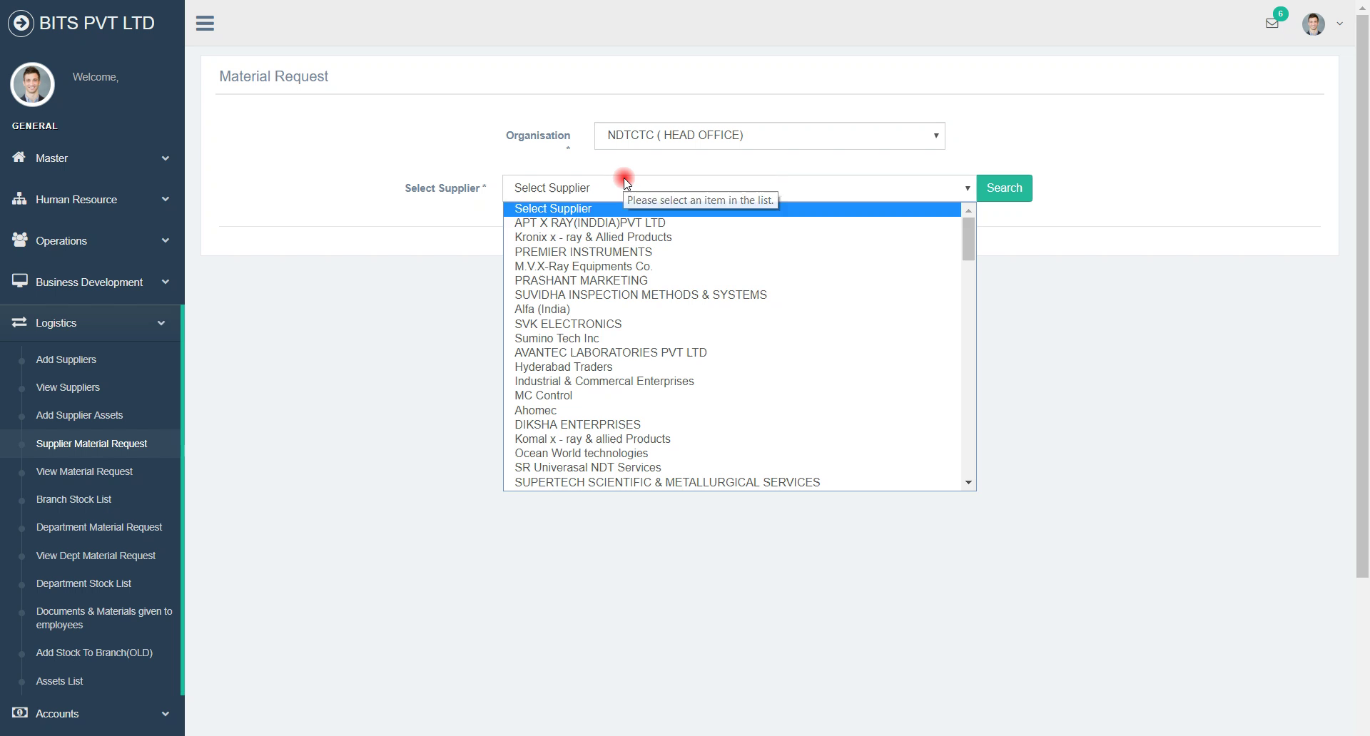
{"action": "left_click", "coordinate": [571, 237]}
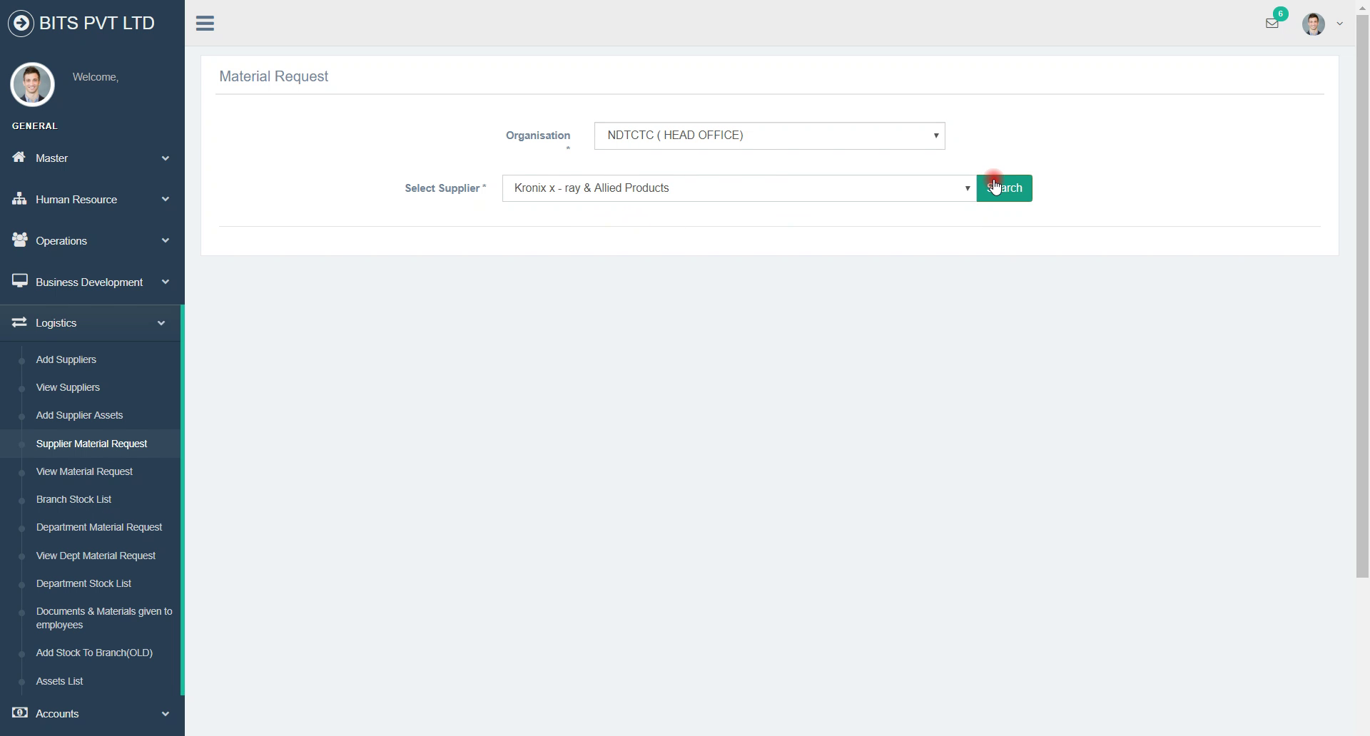
{"action": "left_click", "coordinate": [995, 185]}
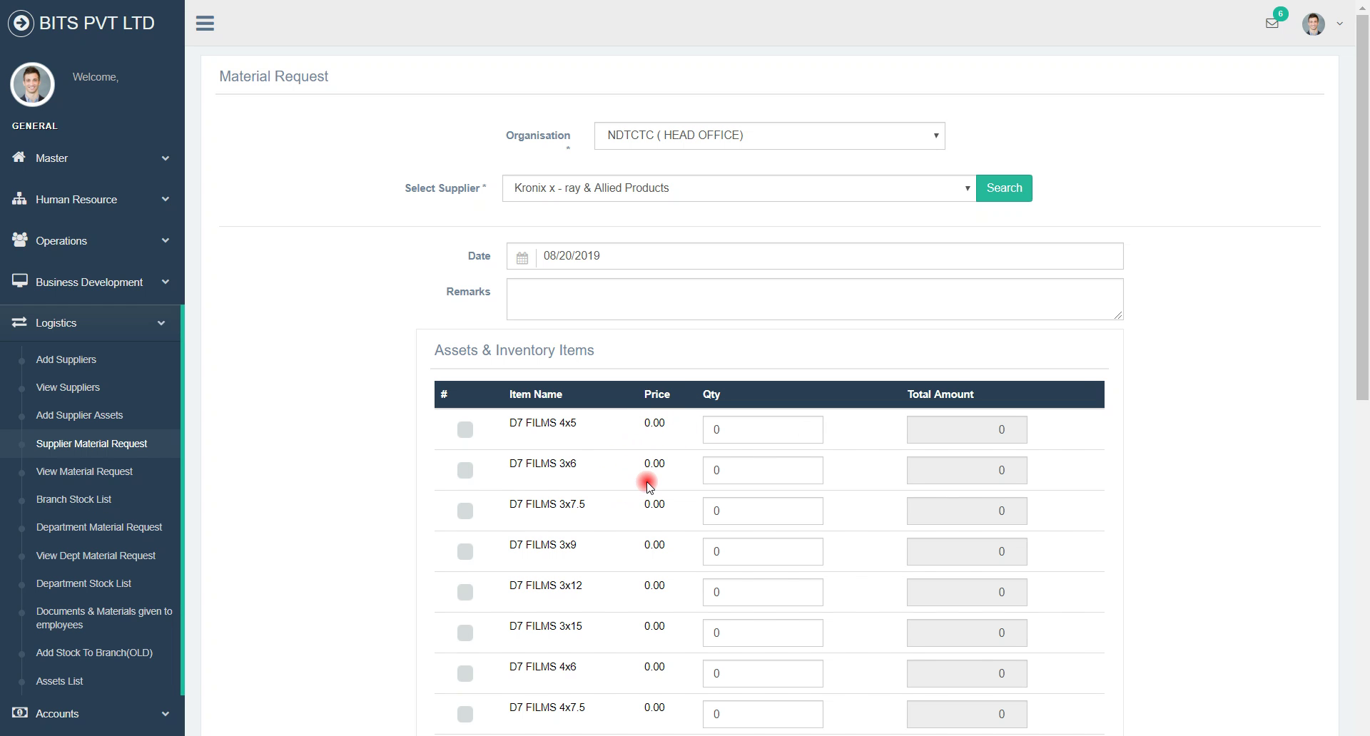
Step: Try a quantity of 5 for D7 FILMS 4x5 and clear it again
{"action": "key", "text": "BackSpace"}
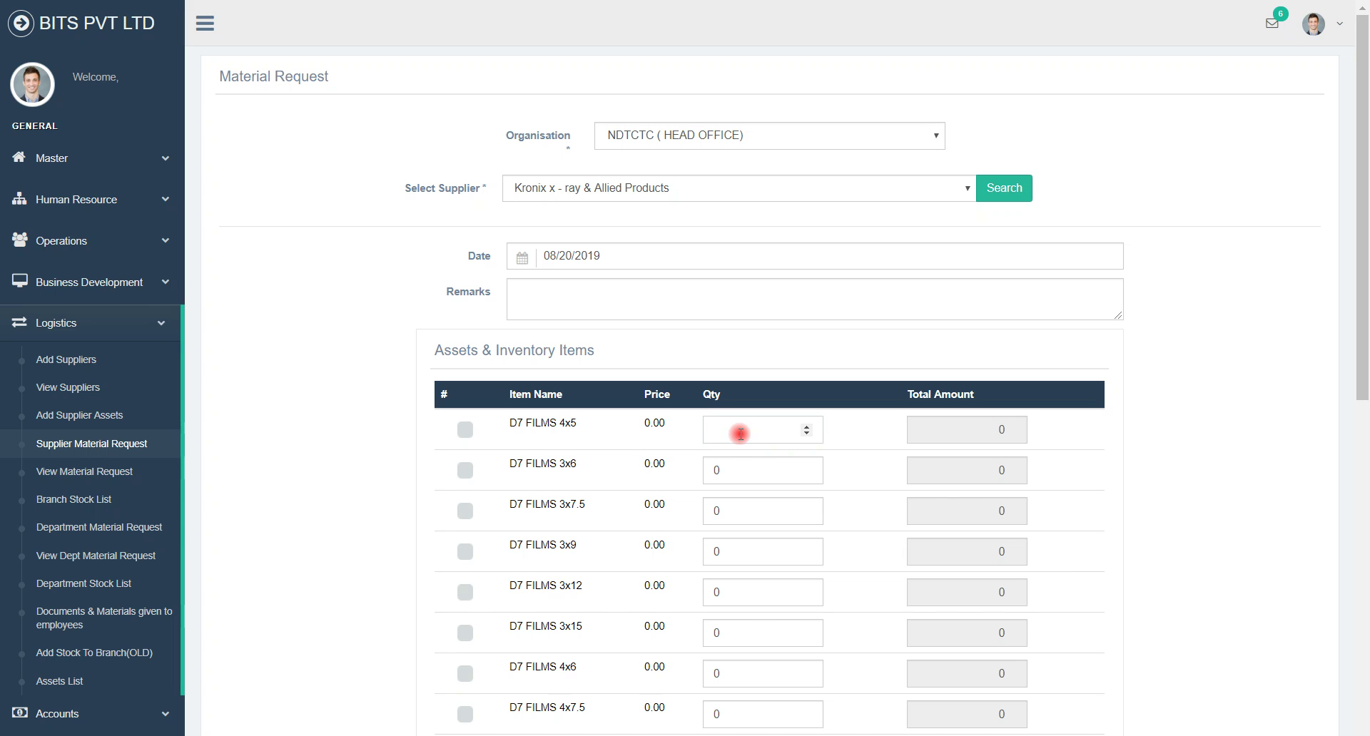
{"action": "type", "text": "5"}
{"action": "key", "text": "BackSpace"}
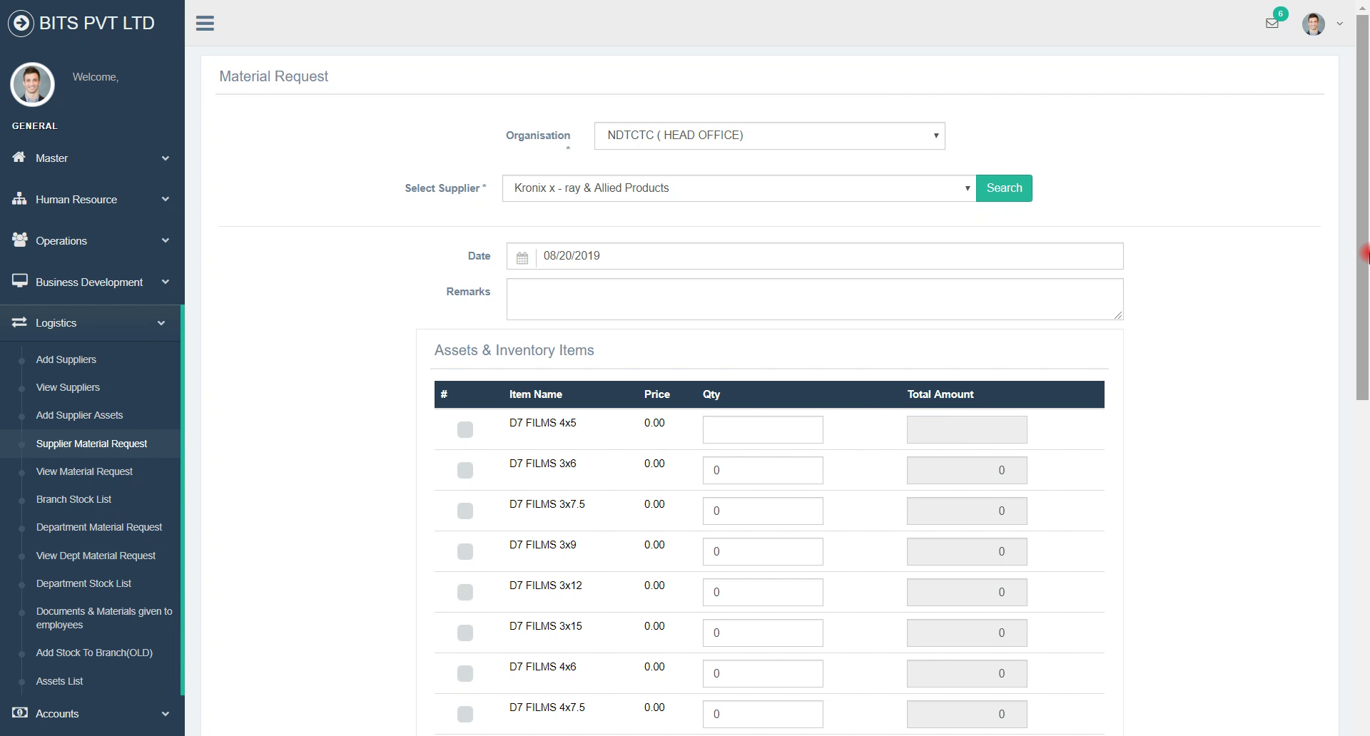
Step: Try to submit the supplier material request and return to the beginning of its item list
{"action": "left_click_drag", "start_coordinate": [1364, 252], "coordinate": [1364, 609]}
{"action": "left_click", "coordinate": [813, 684]}
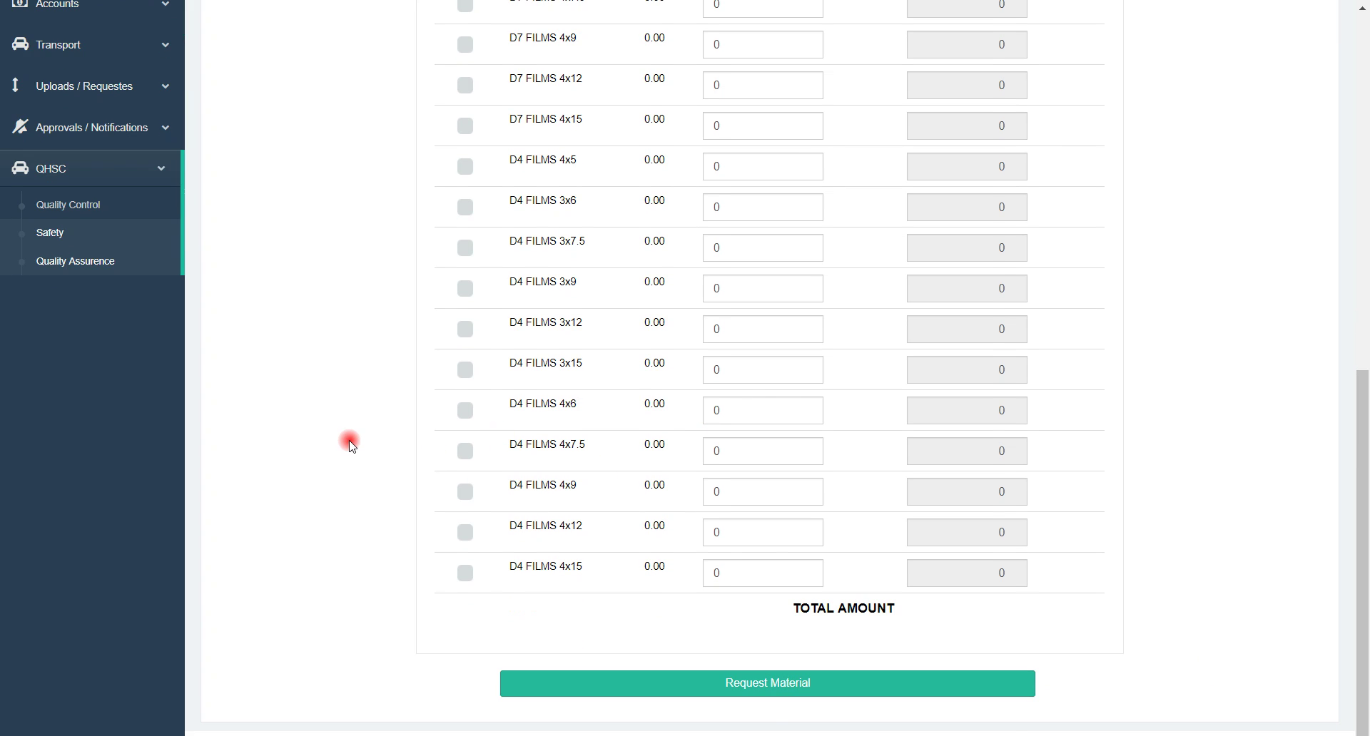
{"action": "scroll", "coordinate": [349, 443], "scroll_direction": "up", "scroll_amount": 1}
{"action": "scroll", "coordinate": [350, 442], "scroll_direction": "up", "scroll_amount": 6}
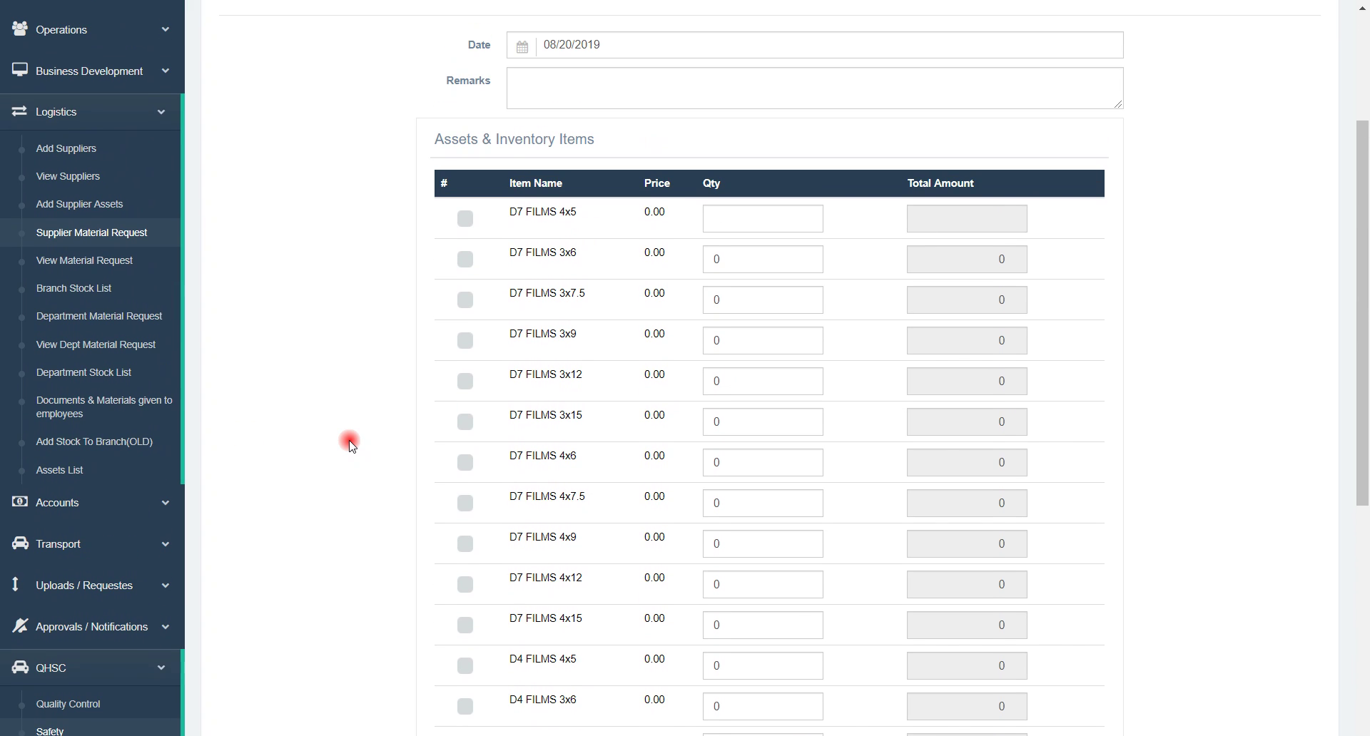
Step: Check the list of supplier material requests and the branch stock list
{"action": "left_click", "coordinate": [109, 268]}
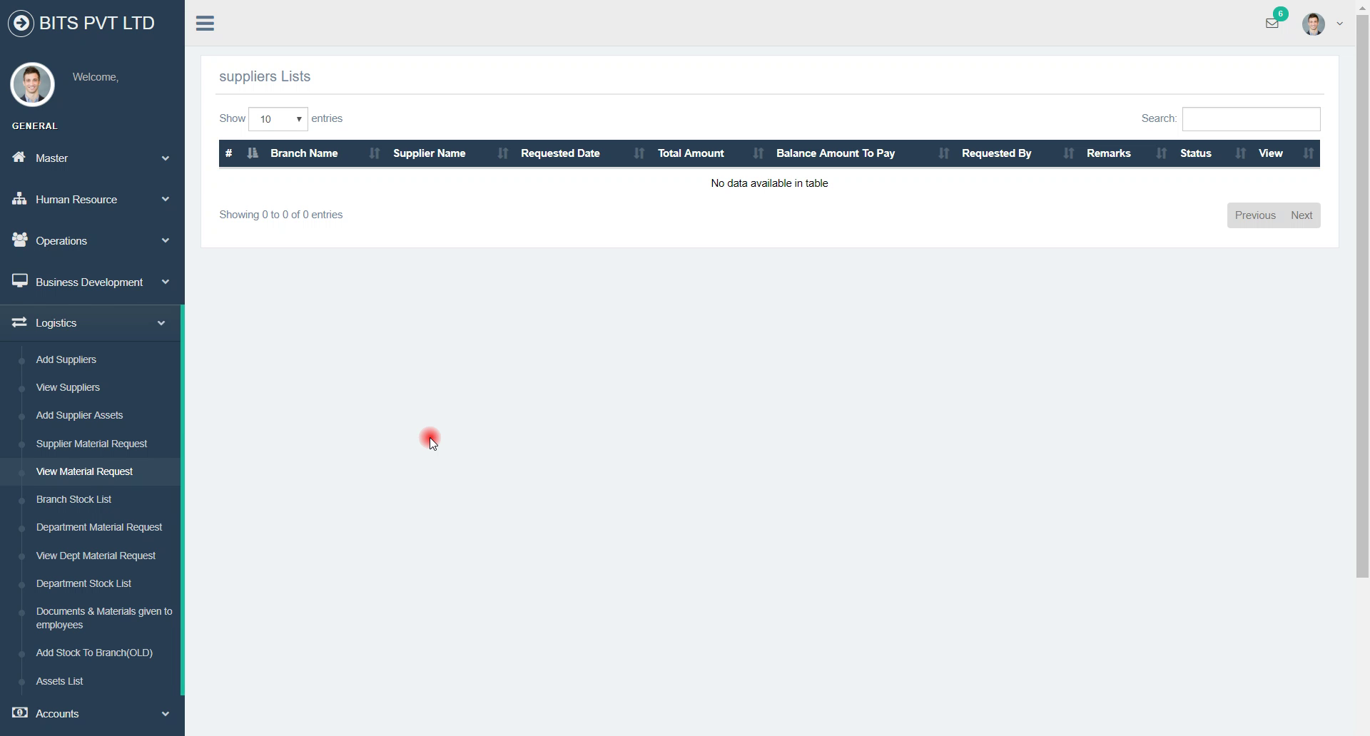
{"action": "left_click", "coordinate": [46, 508]}
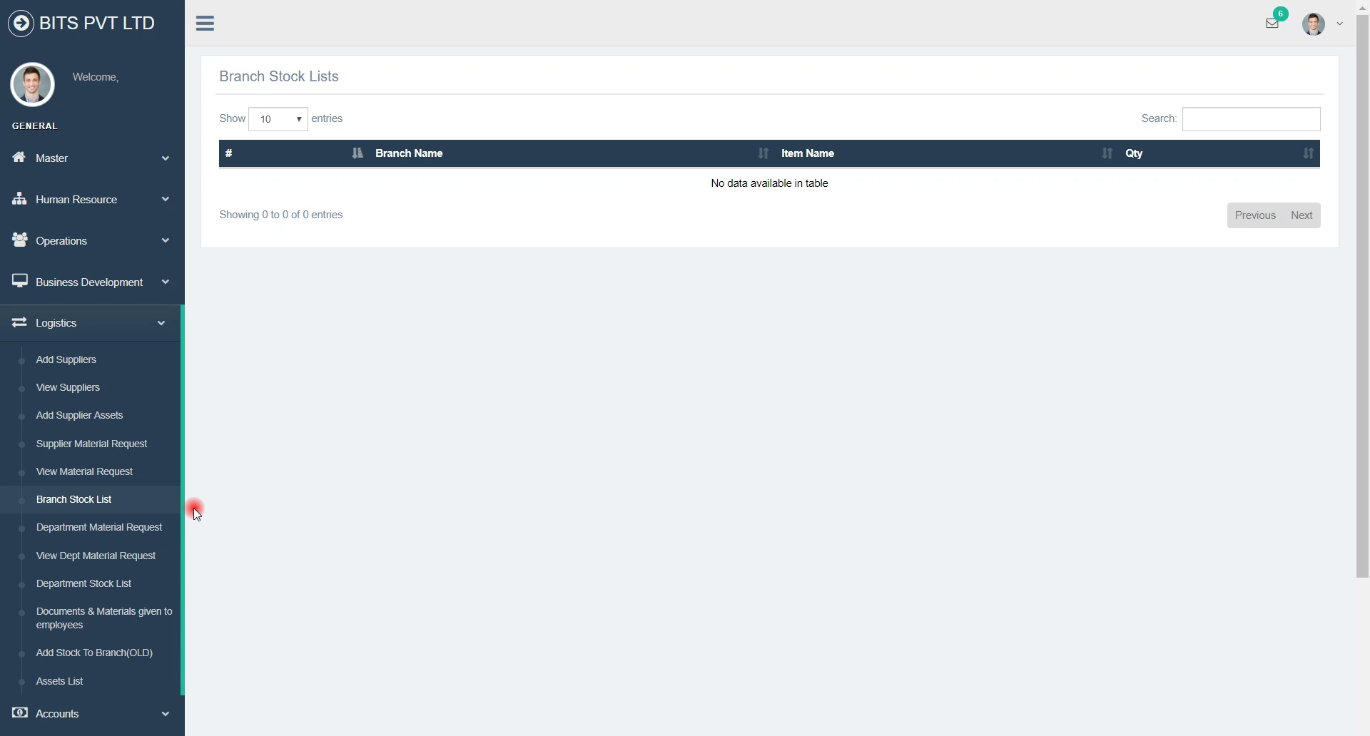
Step: Open the Department Material Request form and choose organisation NDTCTC ( HEAD OFFICE) with the Business Development department
{"action": "left_click", "coordinate": [138, 527]}
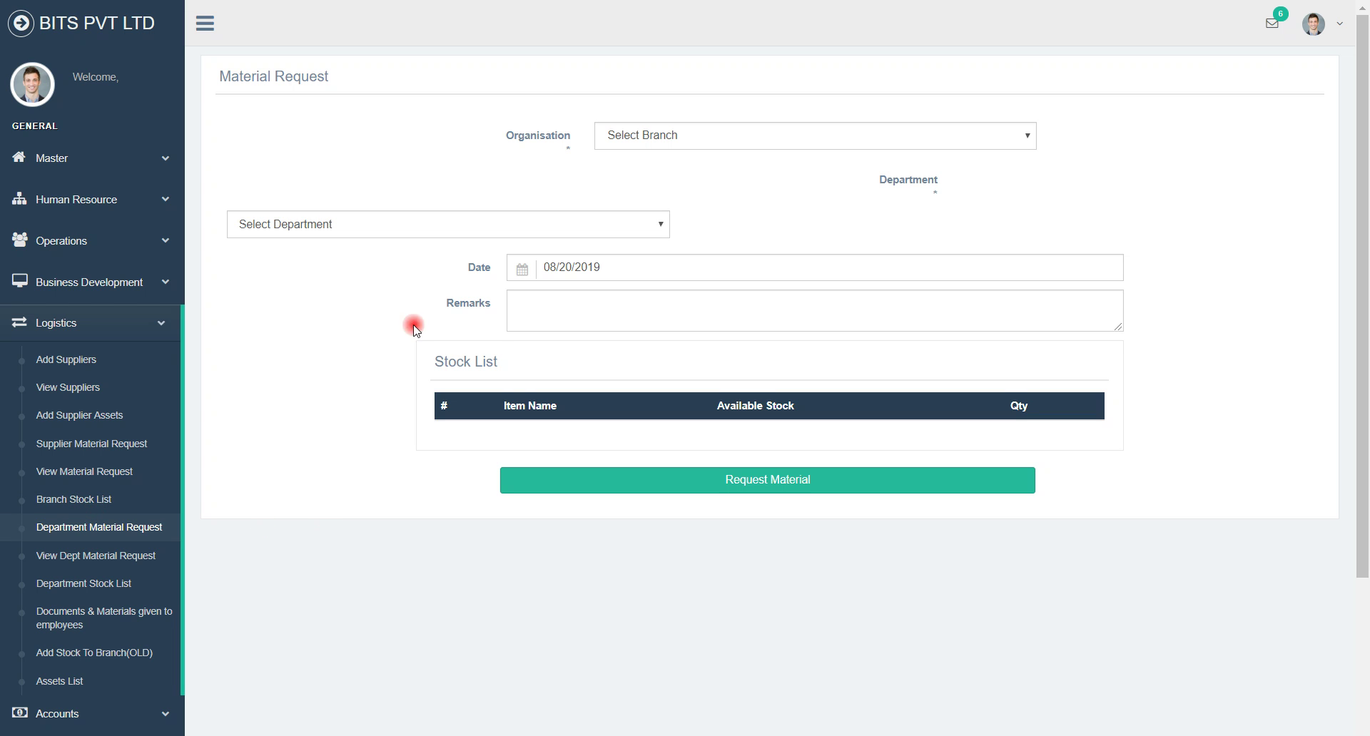
{"action": "left_click", "coordinate": [682, 134]}
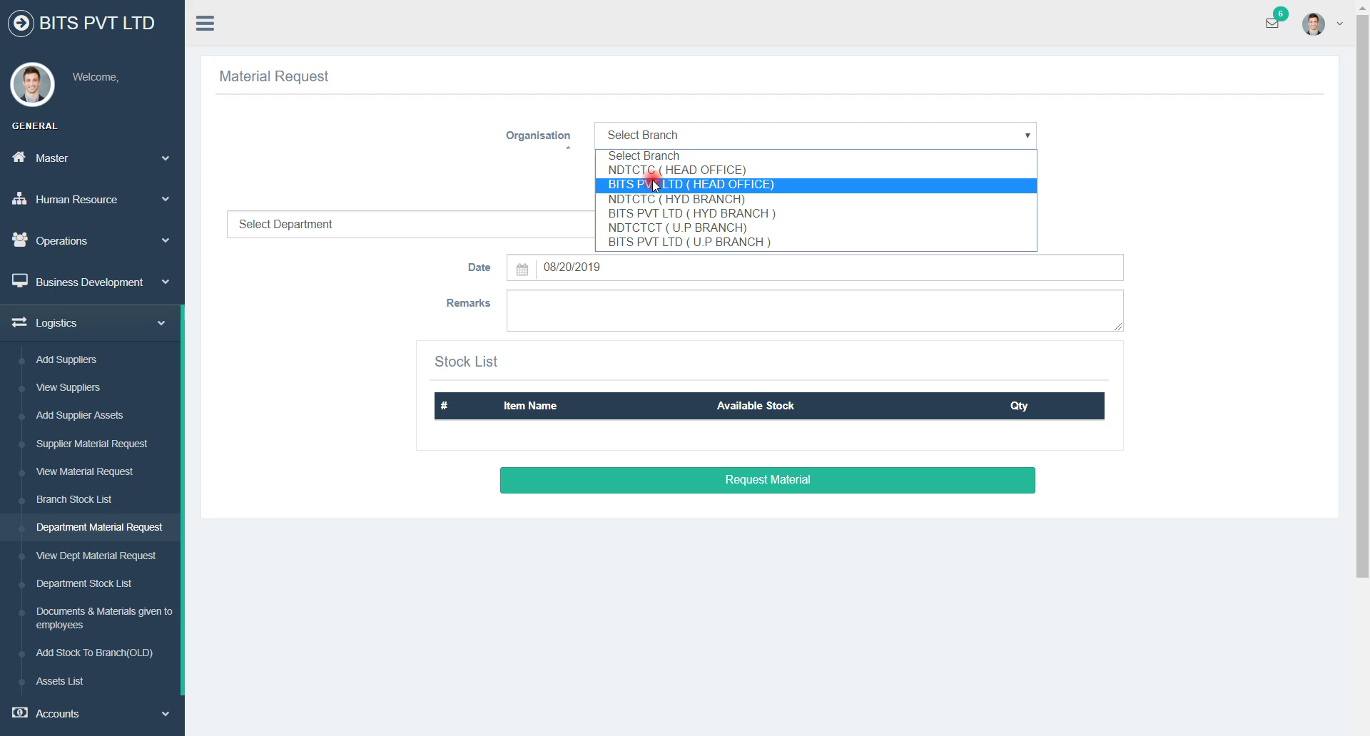
{"action": "left_click", "coordinate": [649, 172]}
{"action": "left_click", "coordinate": [444, 224]}
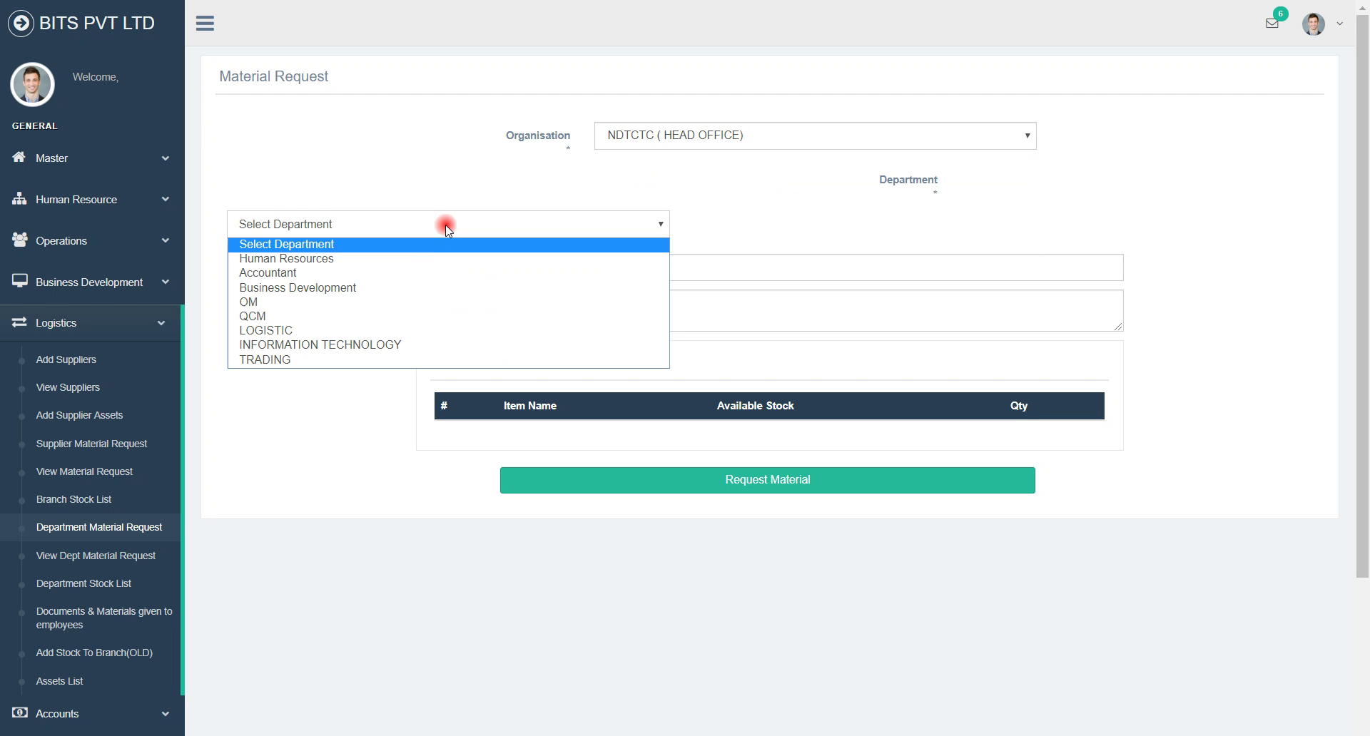
{"action": "left_click", "coordinate": [371, 287]}
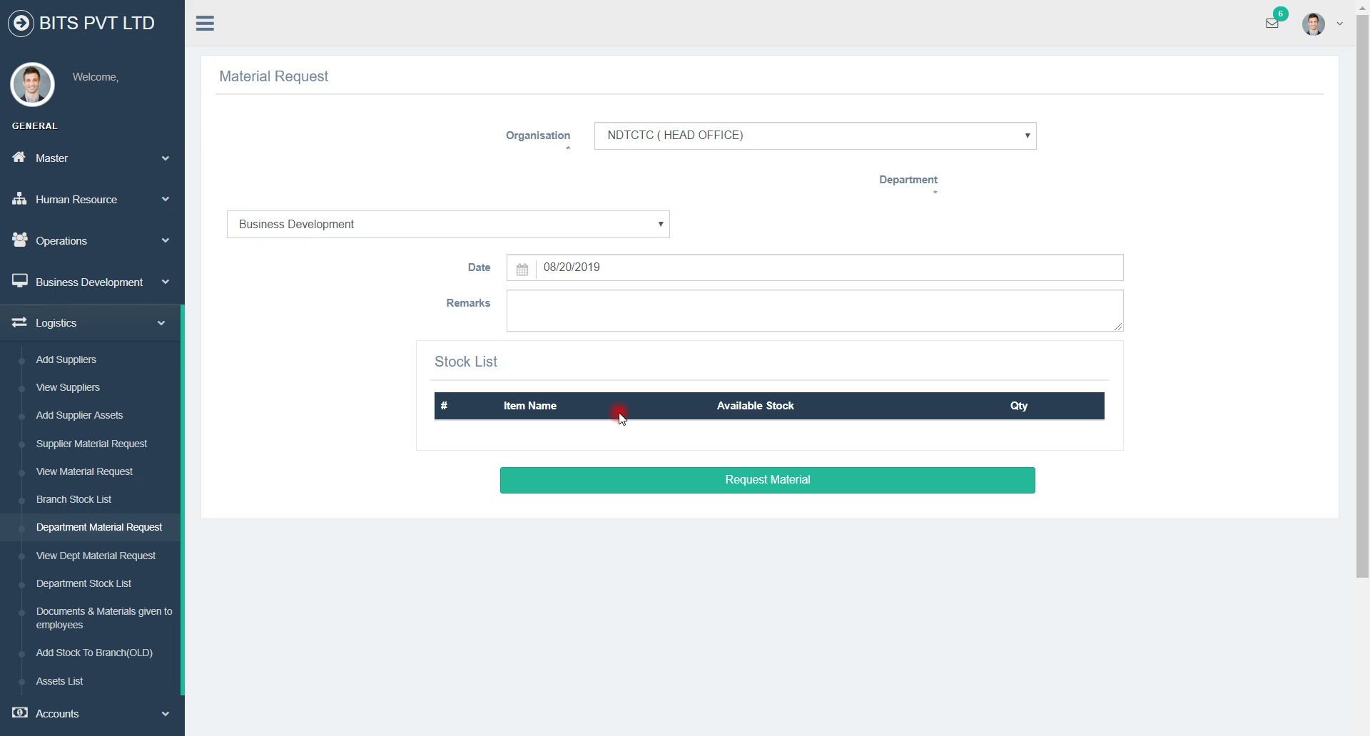
Step: Check the department material requests, the department stock list and the documents and materials given to employees
{"action": "left_click", "coordinate": [102, 556]}
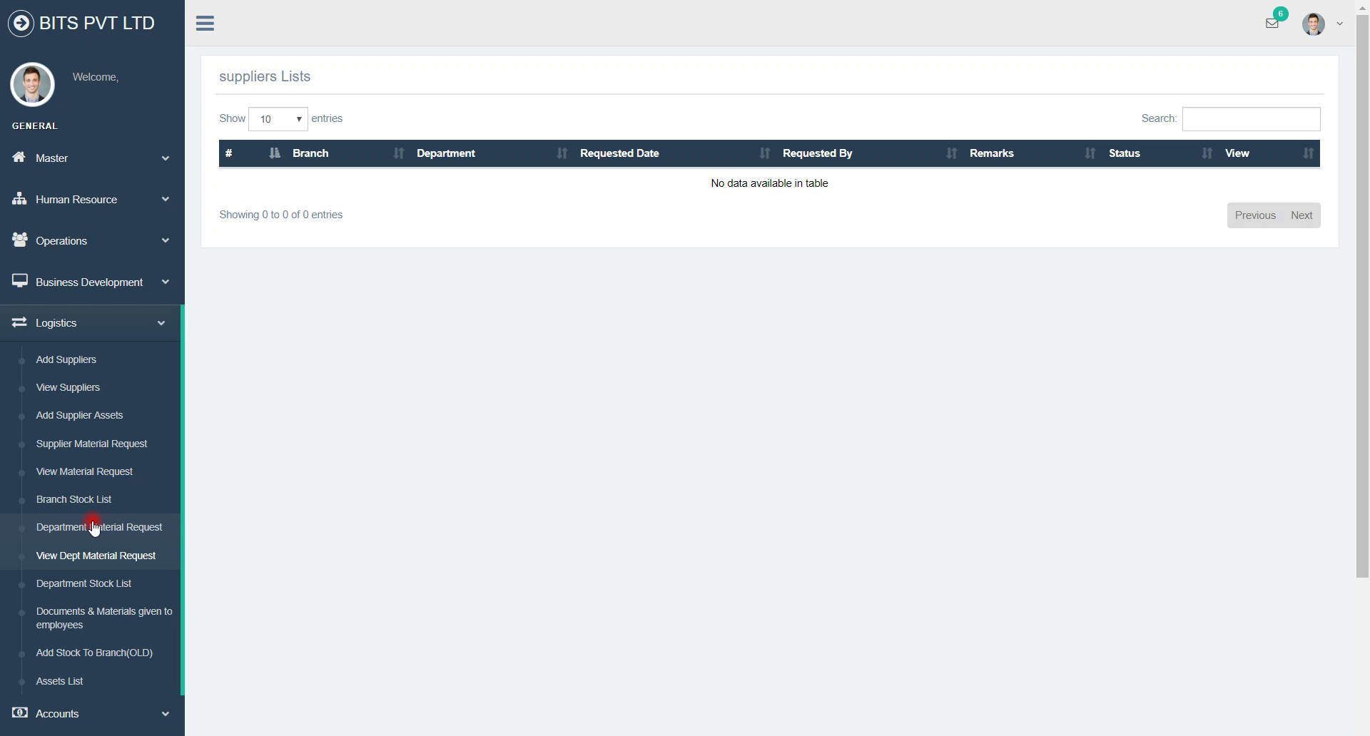
{"action": "left_click", "coordinate": [101, 584]}
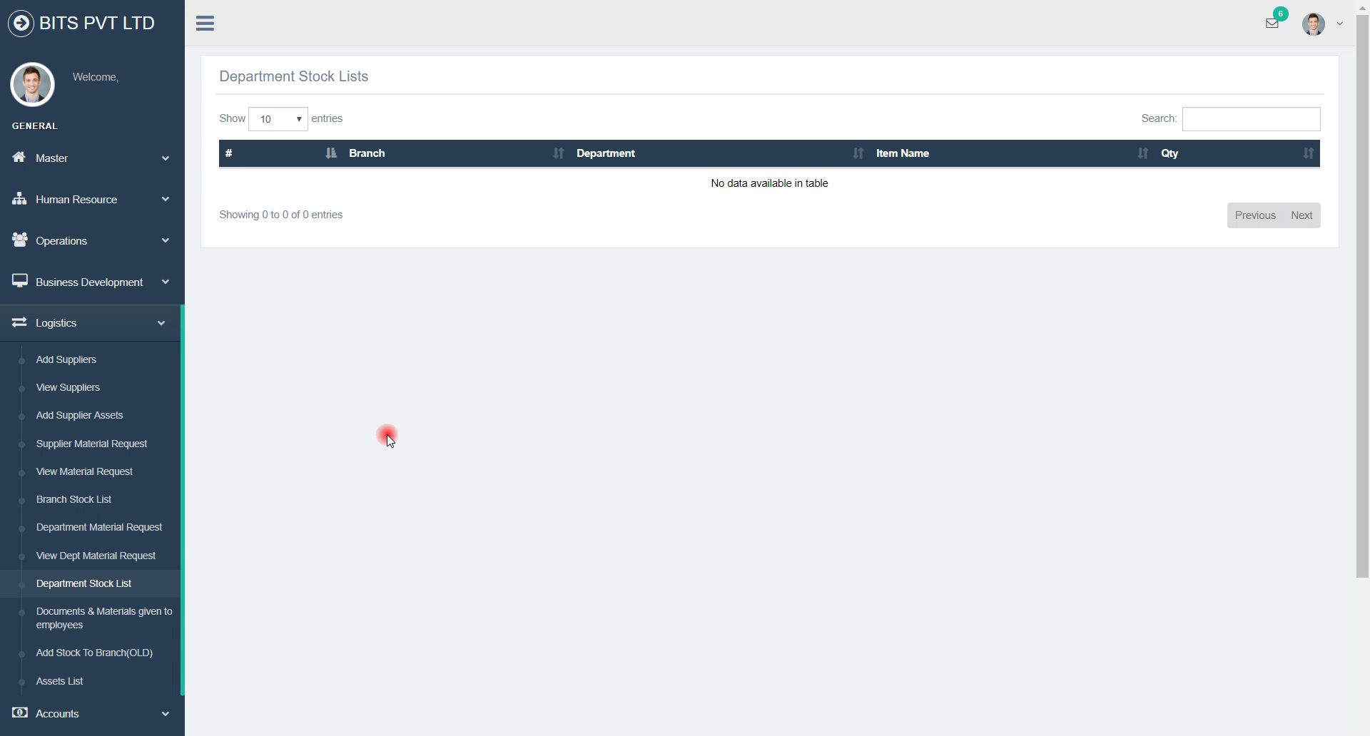
{"action": "left_click", "coordinate": [121, 616]}
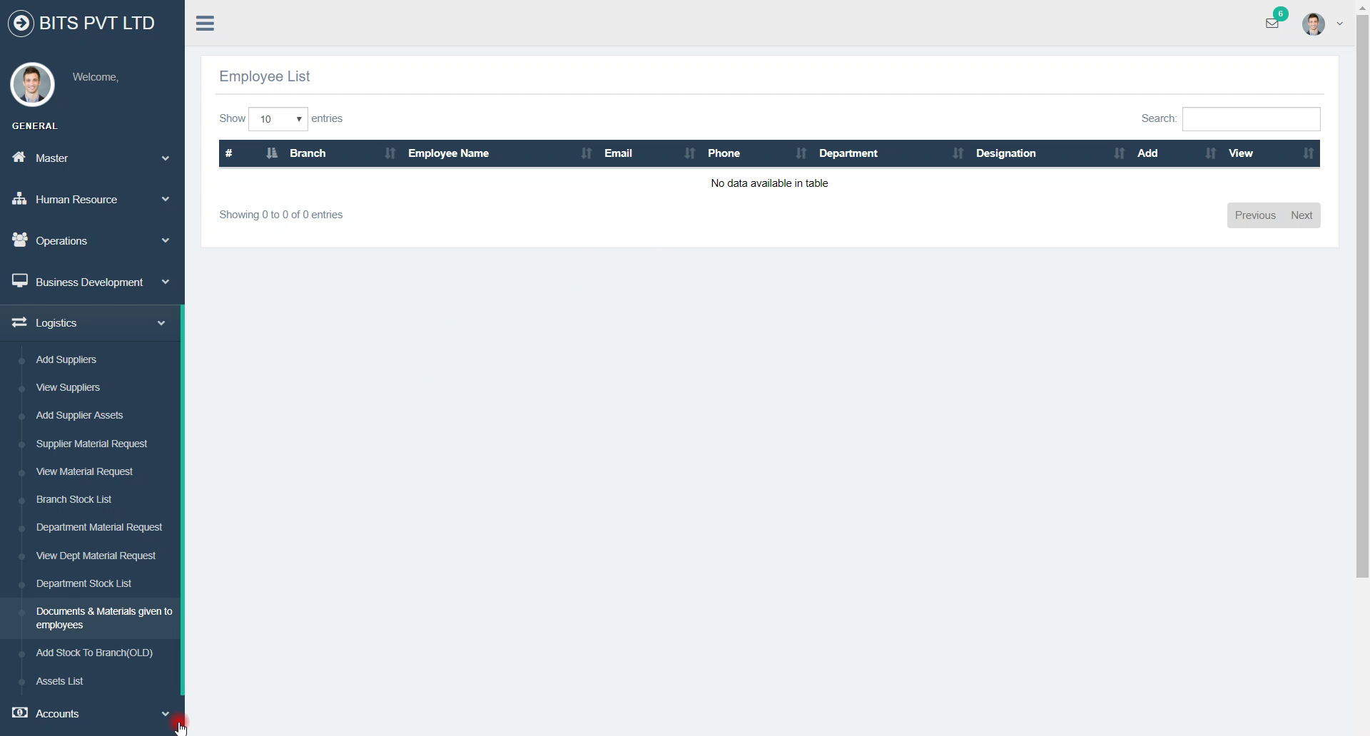
Step: Open Add Stock To Branch(OLD), then select and deselect the asset items GAMMA RADIOGRAPHY CAMERA and CRANKING UNIT
{"action": "left_click", "coordinate": [112, 664]}
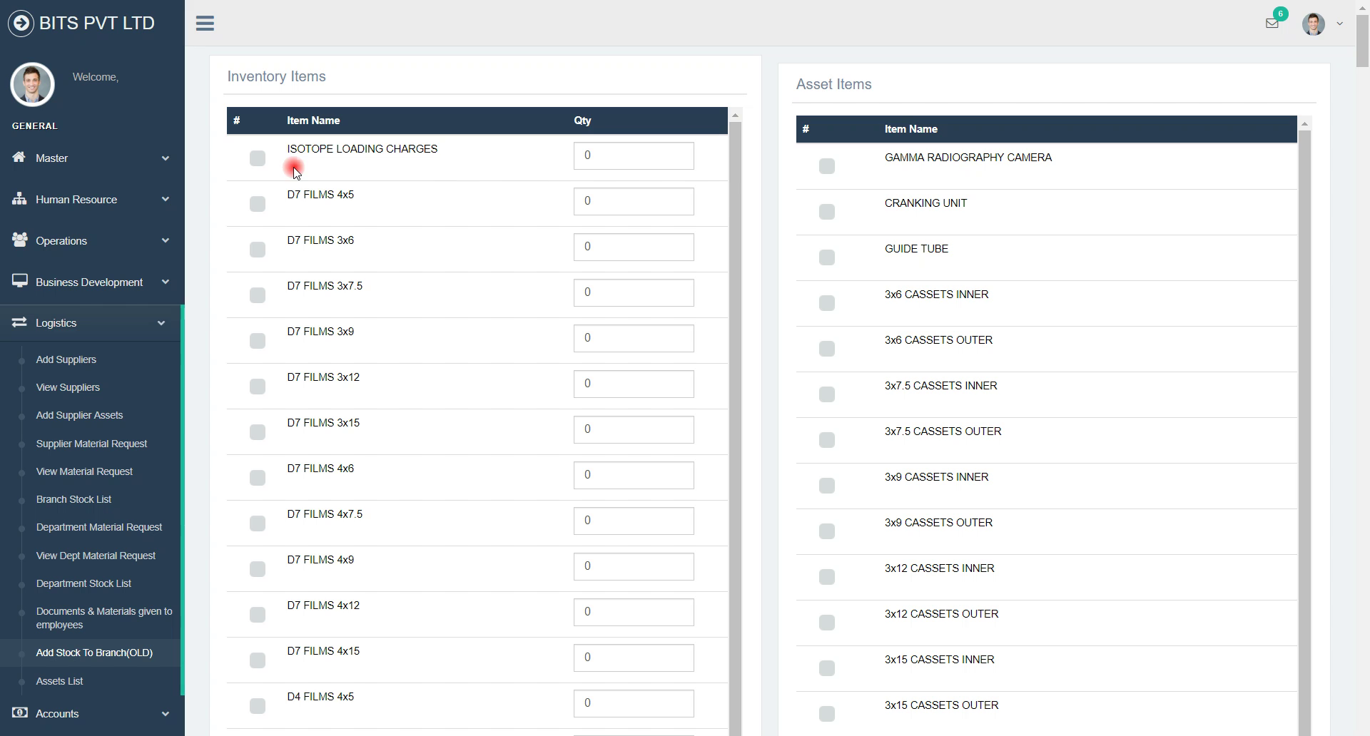
{"action": "left_click", "coordinate": [827, 164]}
{"action": "left_click", "coordinate": [826, 214]}
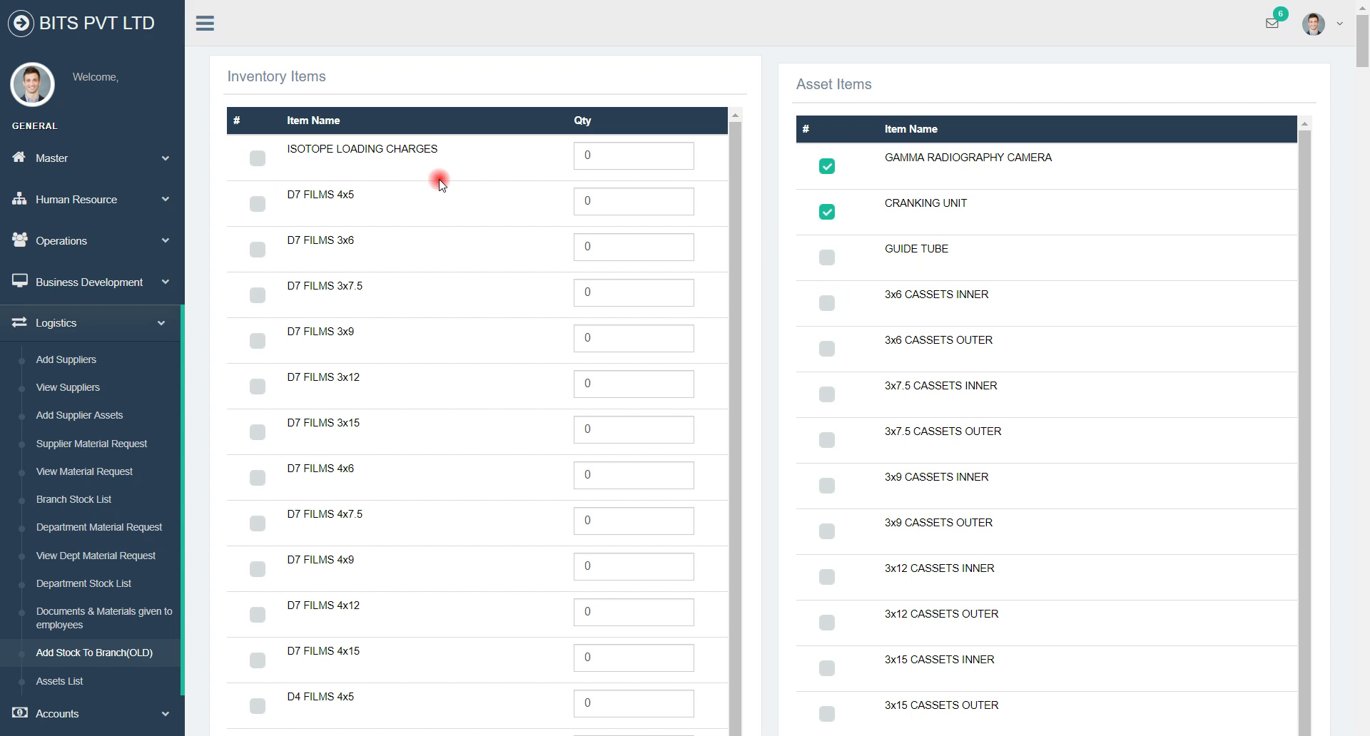
{"action": "left_click", "coordinate": [826, 215]}
{"action": "left_click", "coordinate": [826, 167]}
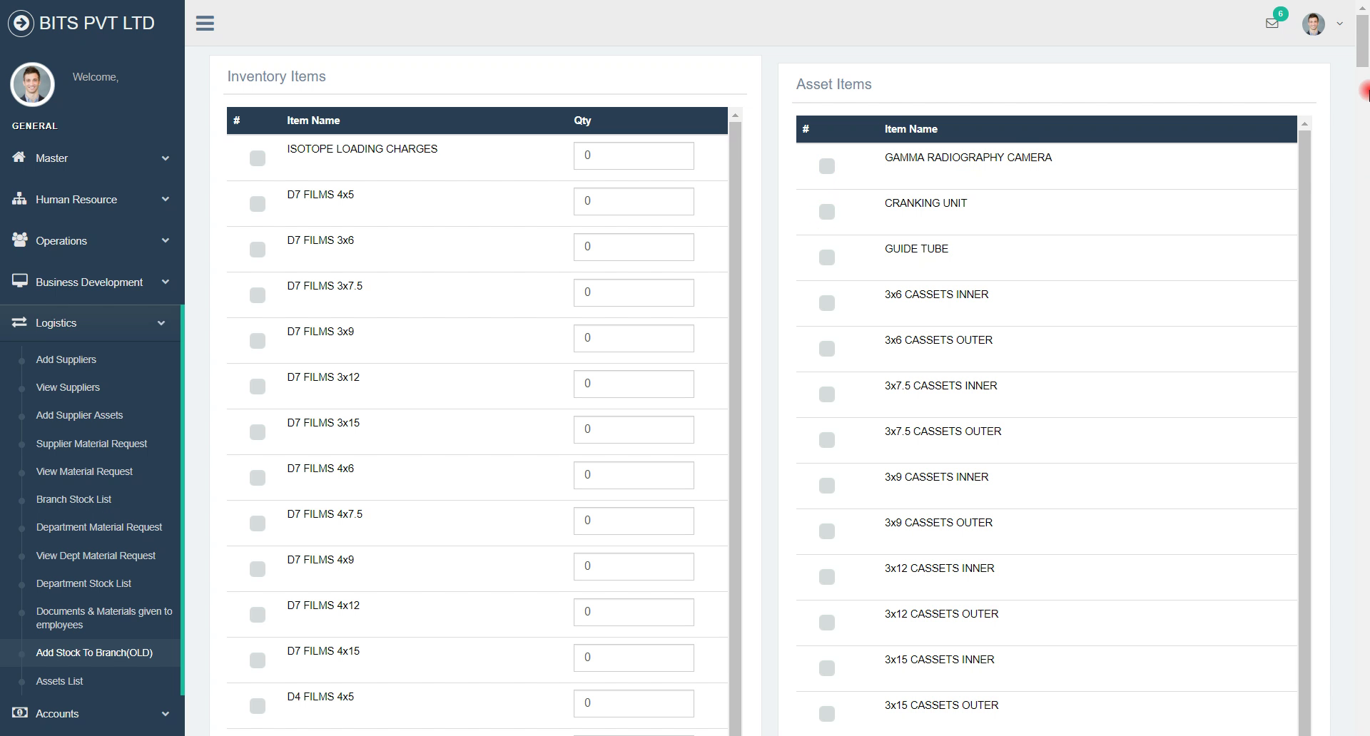
Step: Examine the rest of the asset items available for the branch stock
{"action": "mouse_move", "coordinate": [1362, 43]}
{"action": "left_mouse_down"}
{"action": "mouse_move", "coordinate": [1361, 656]}
{"action": "mouse_move", "coordinate": [1361, 540]}
{"action": "left_mouse_up"}
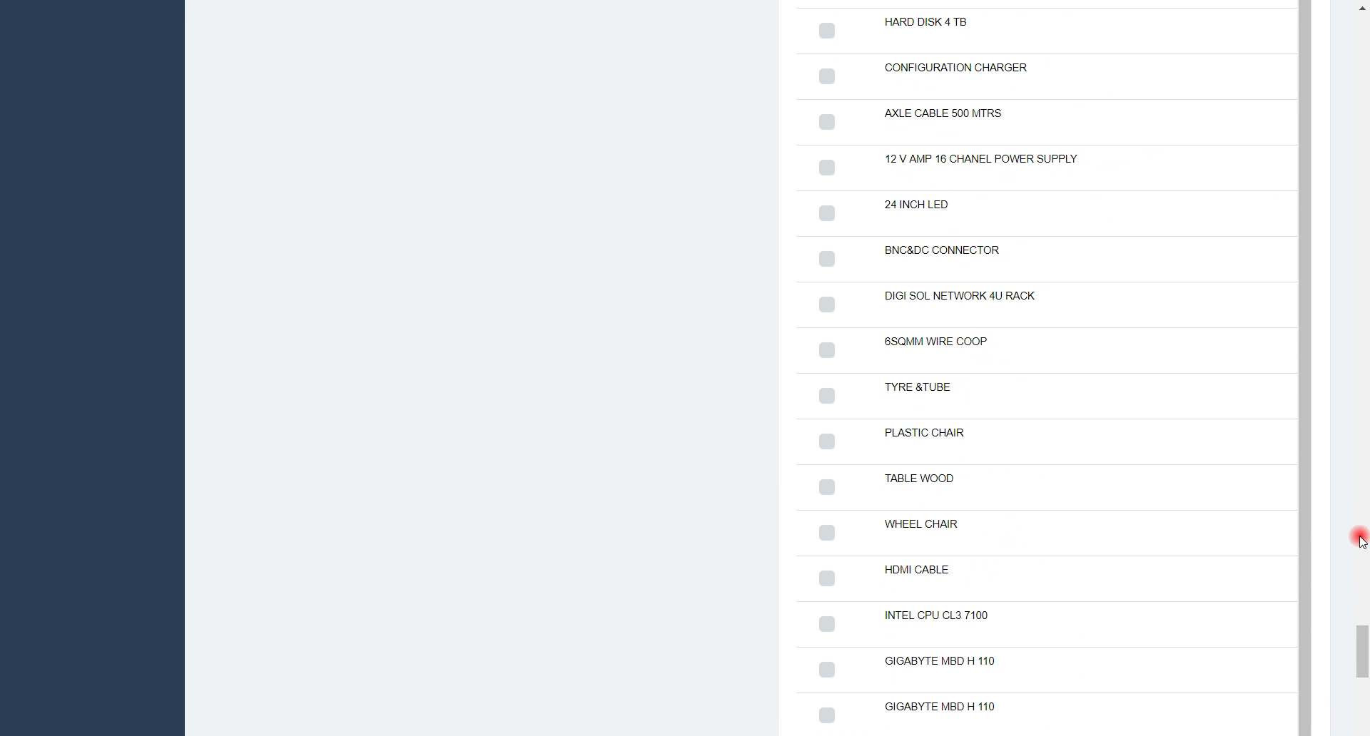
{"action": "left_click_drag", "start_coordinate": [1361, 650], "coordinate": [1362, 36]}
{"action": "left_click", "coordinate": [259, 525]}
Step: Open the Assets List and examine its columns
{"action": "left_click", "coordinate": [64, 680]}
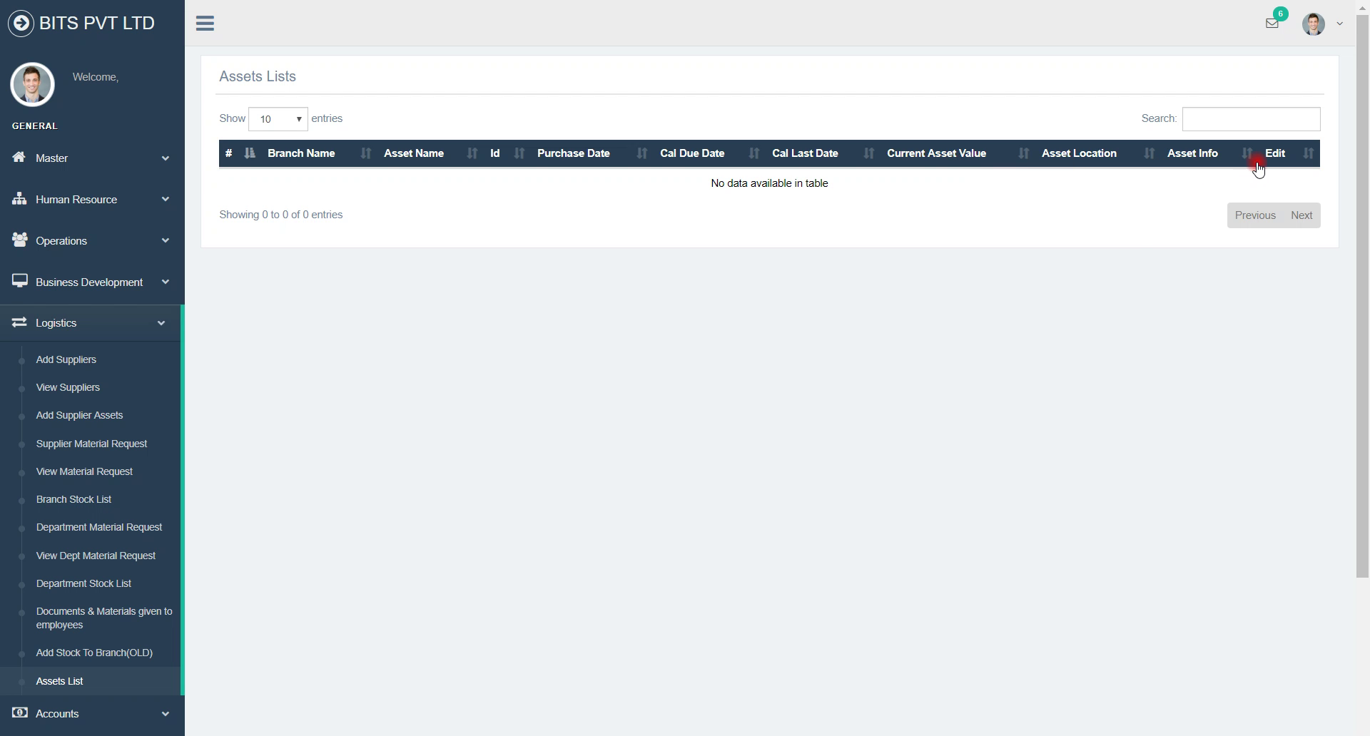
{"action": "key", "text": "ctrl+minus"}
{"action": "key", "text": "ctrl+minus"}
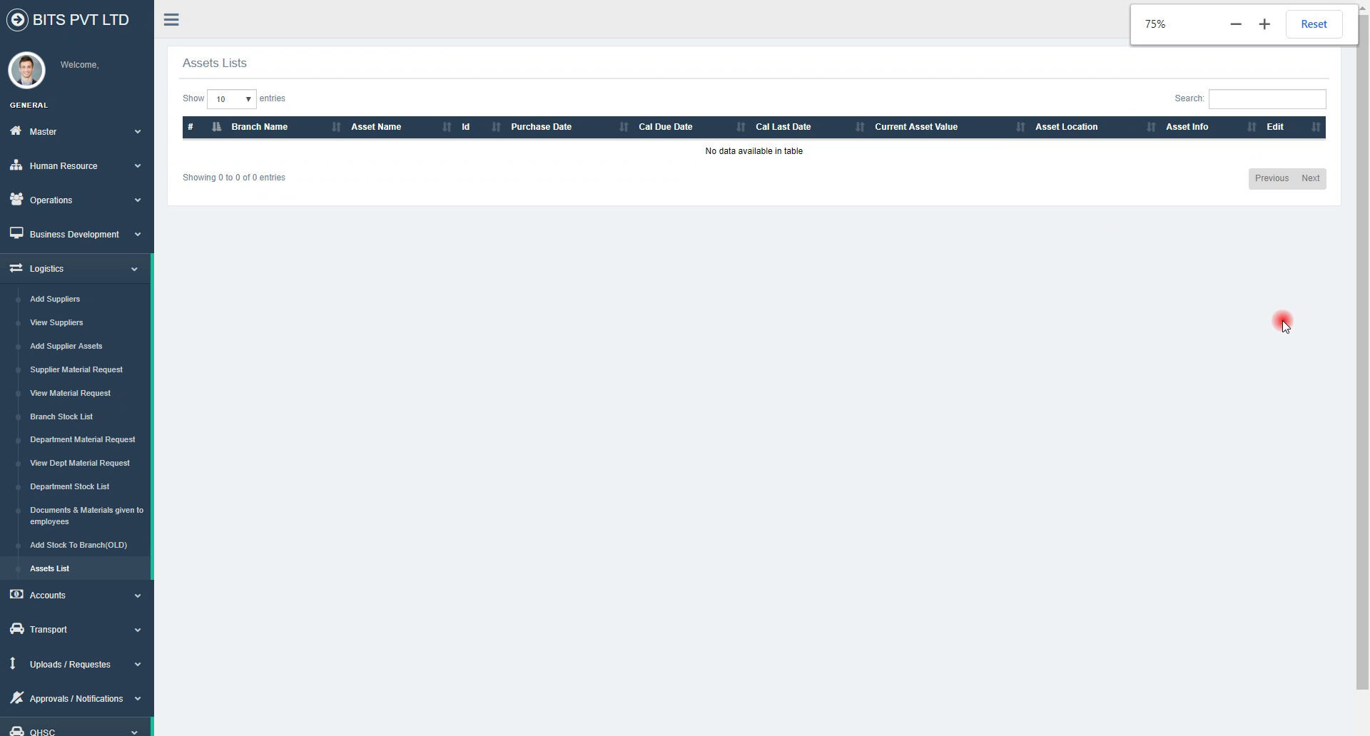
{"action": "key", "text": "ctrl+plus"}
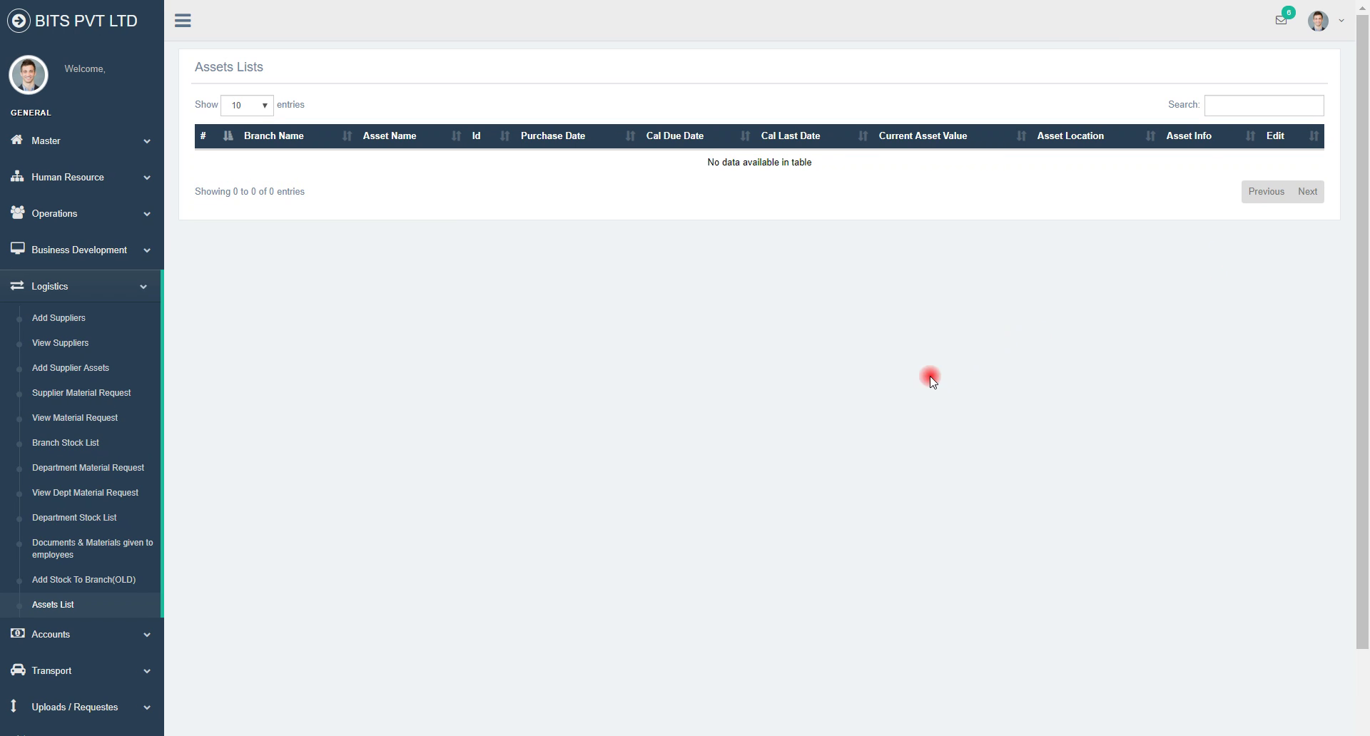
{"action": "key", "text": "ctrl+plus"}
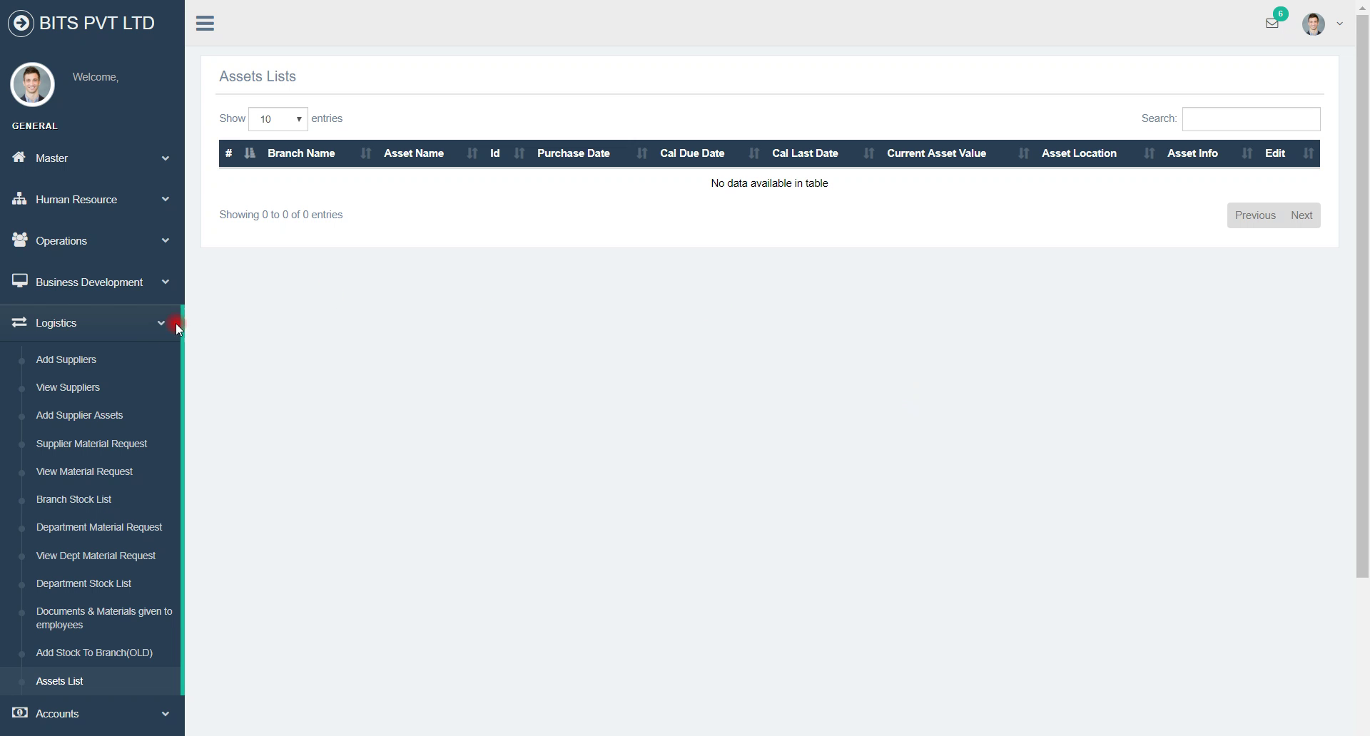
{"action": "left_click", "coordinate": [133, 329]}
{"action": "left_click", "coordinate": [132, 330]}
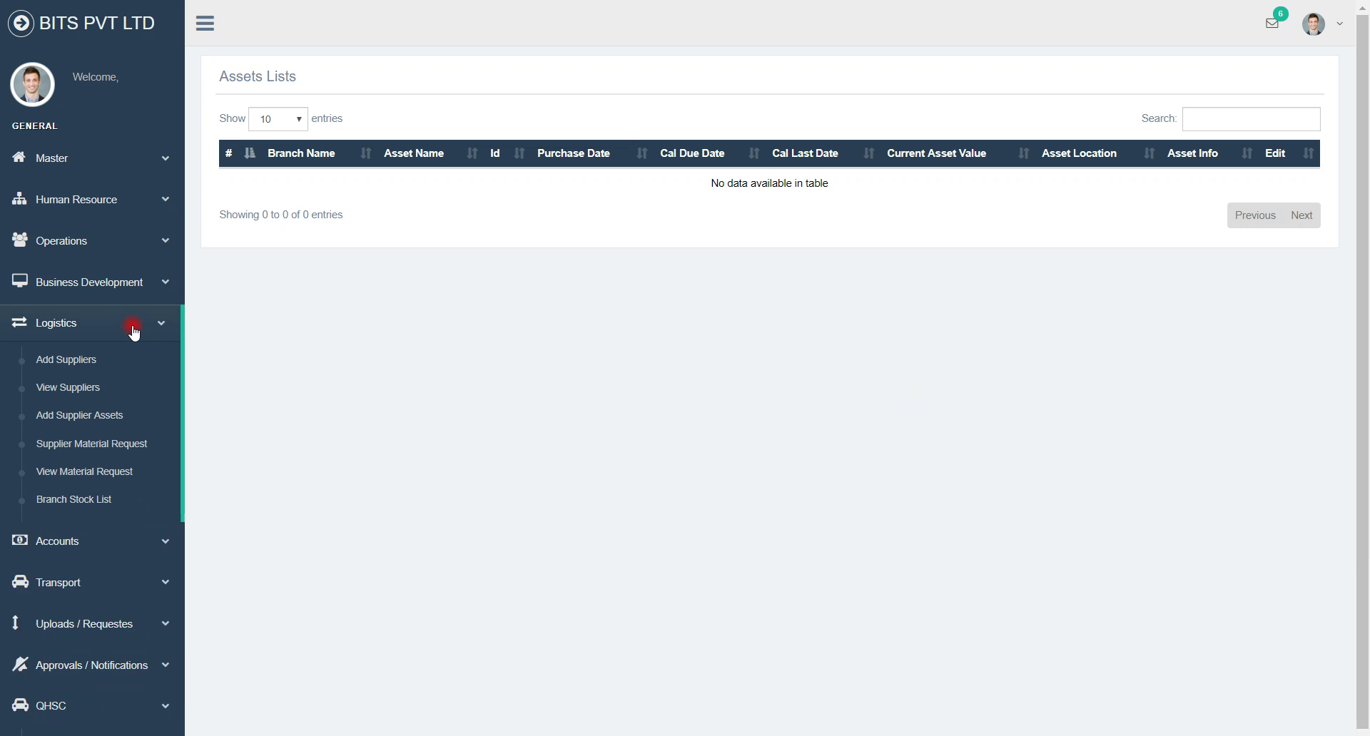
{"action": "left_click", "coordinate": [71, 368]}
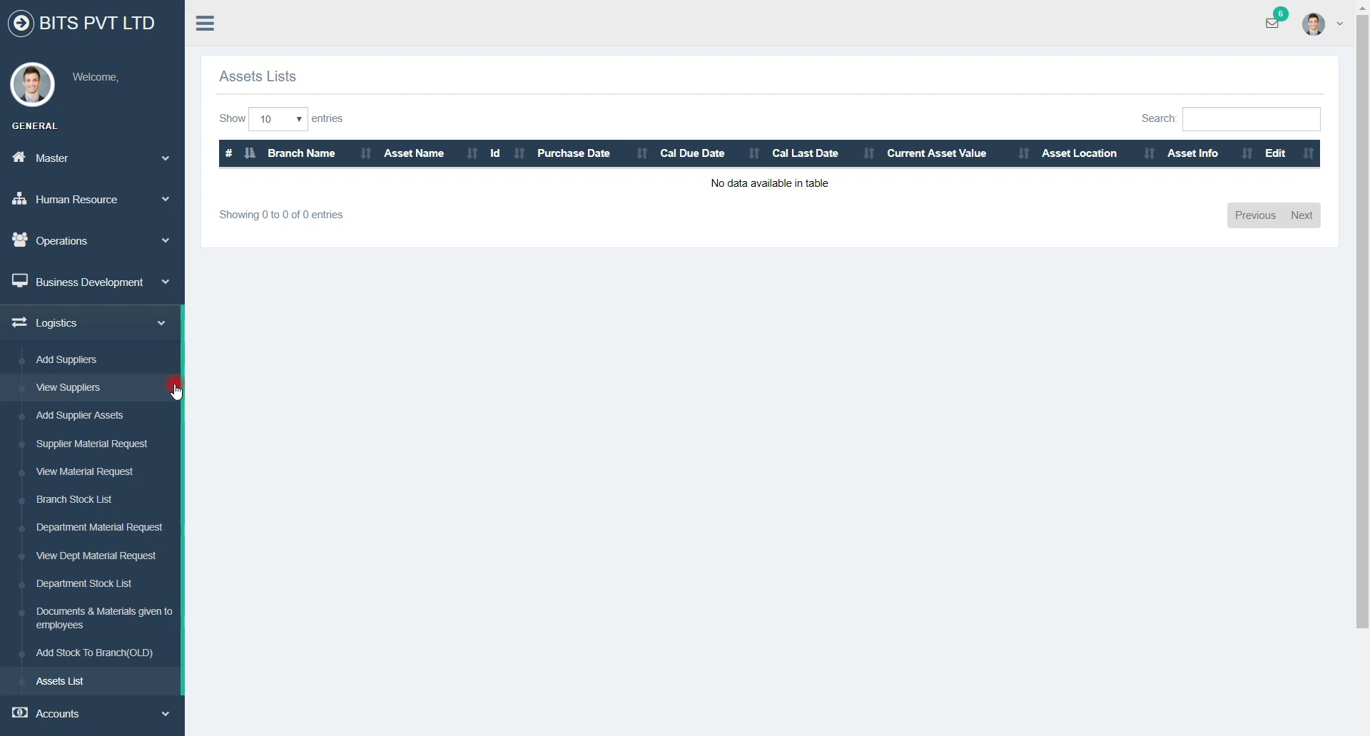